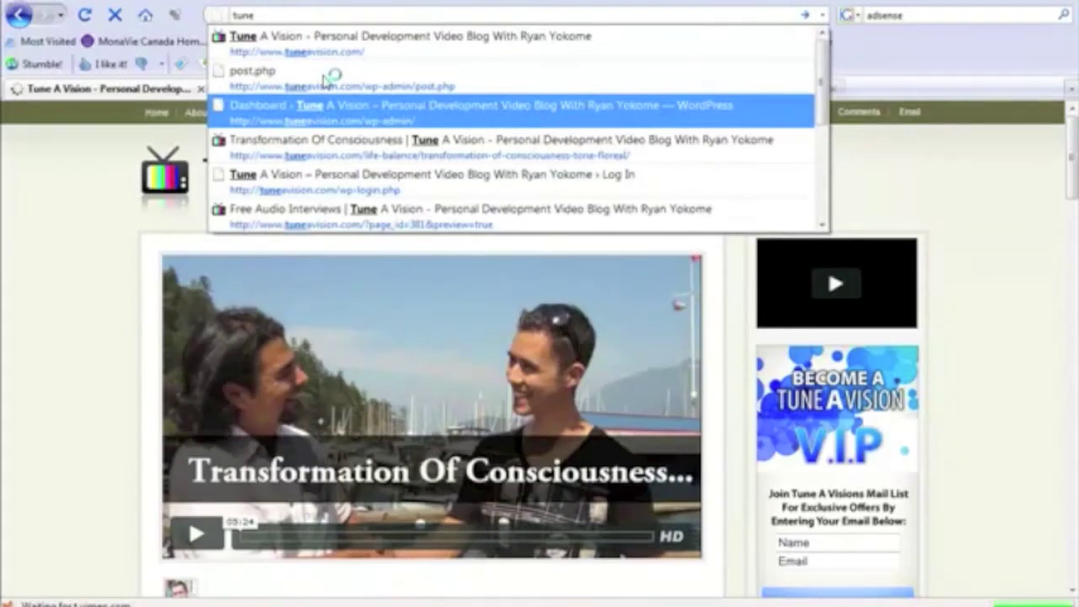
- Open the Tune A Vision WordPress admin and display SEOPressor's POSTs Score report
left_click(325, 81)
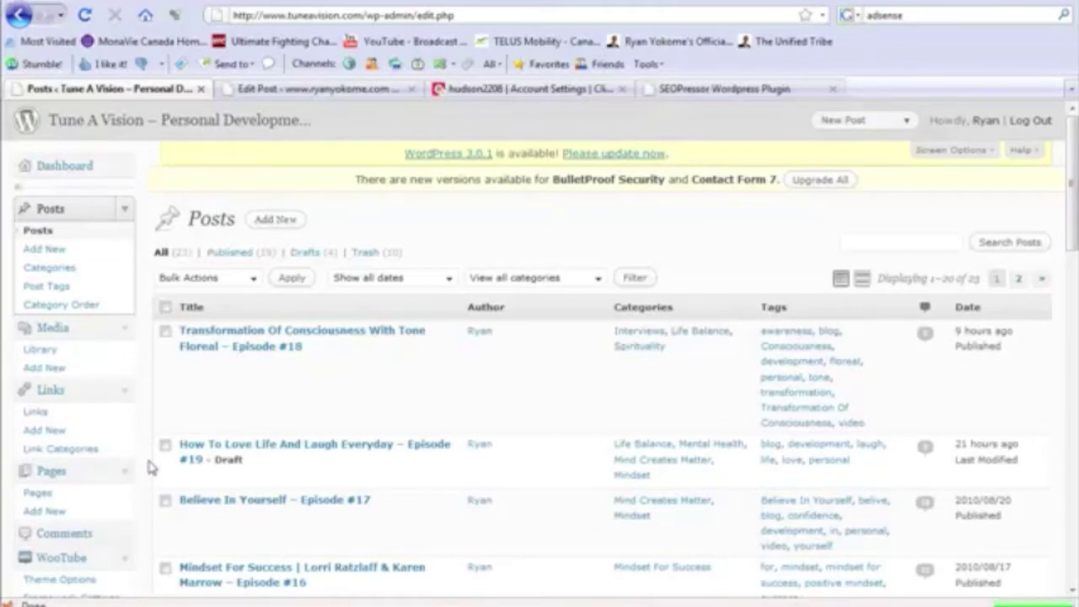
scroll(150, 468, "down", 15)
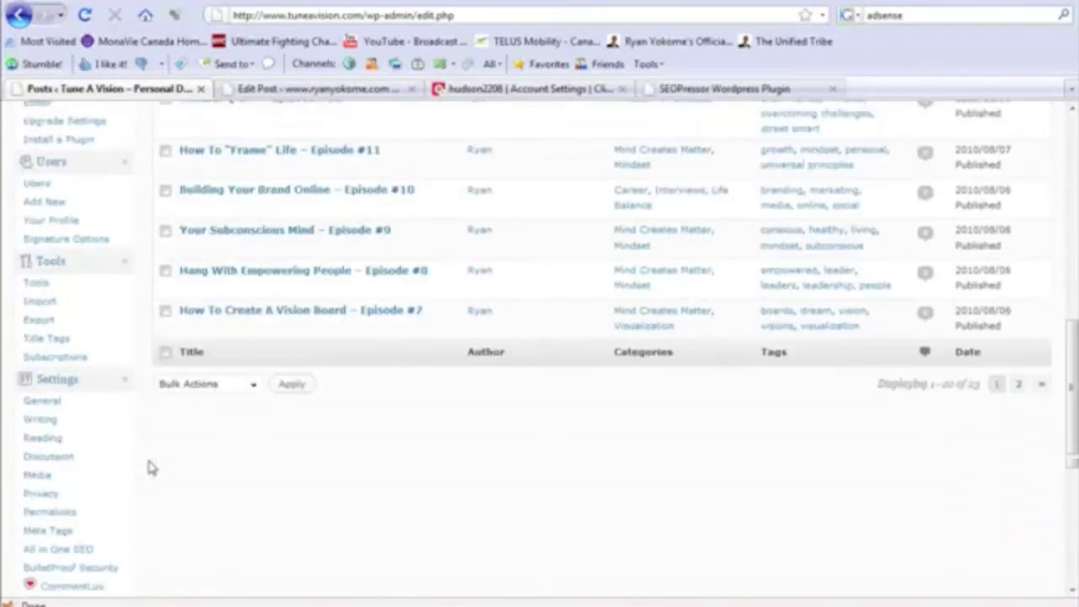
scroll(150, 468, "down", 5)
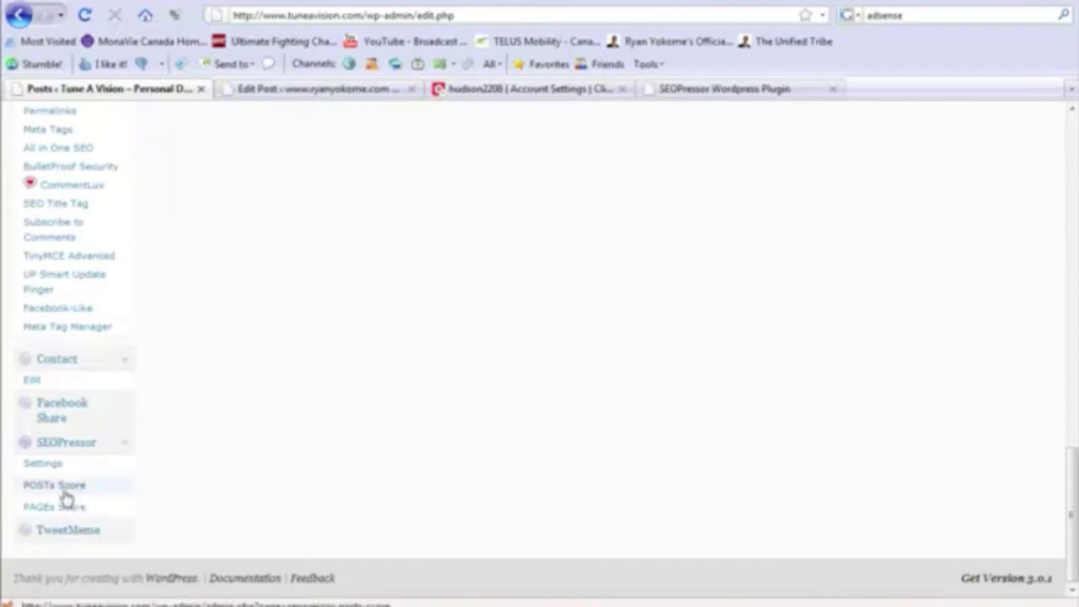
left_click(57, 488)
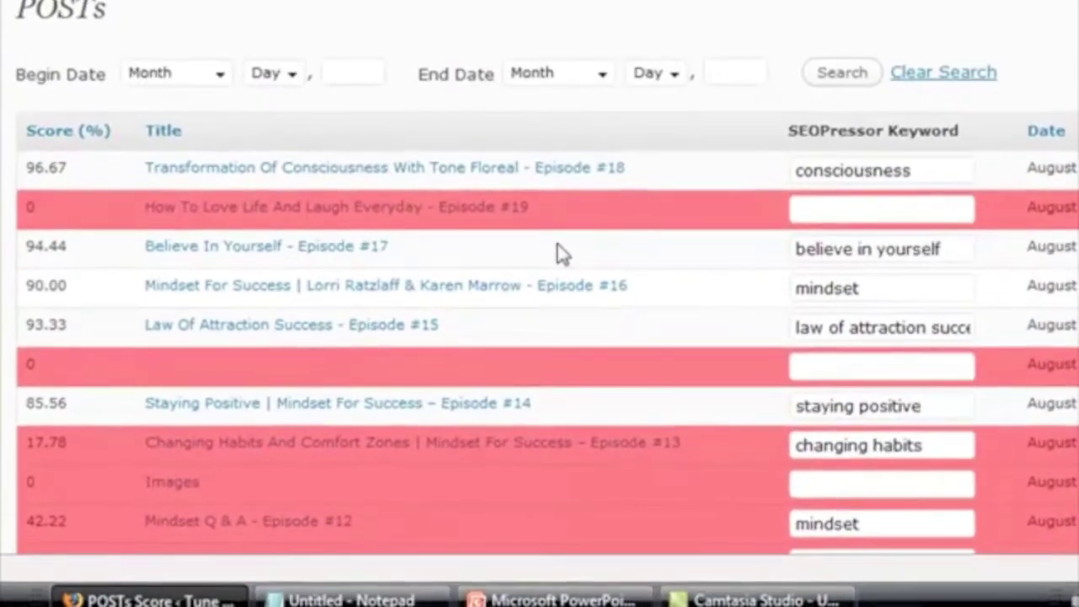
- Examine the SEOPressor keywords assigned to the most recent episodes in the posts score report
scroll(559, 251, "down", 5)
scroll(560, 250, "up", 5)
left_click_drag(933, 167, 702, 167)
left_click_drag(960, 246, 726, 249)
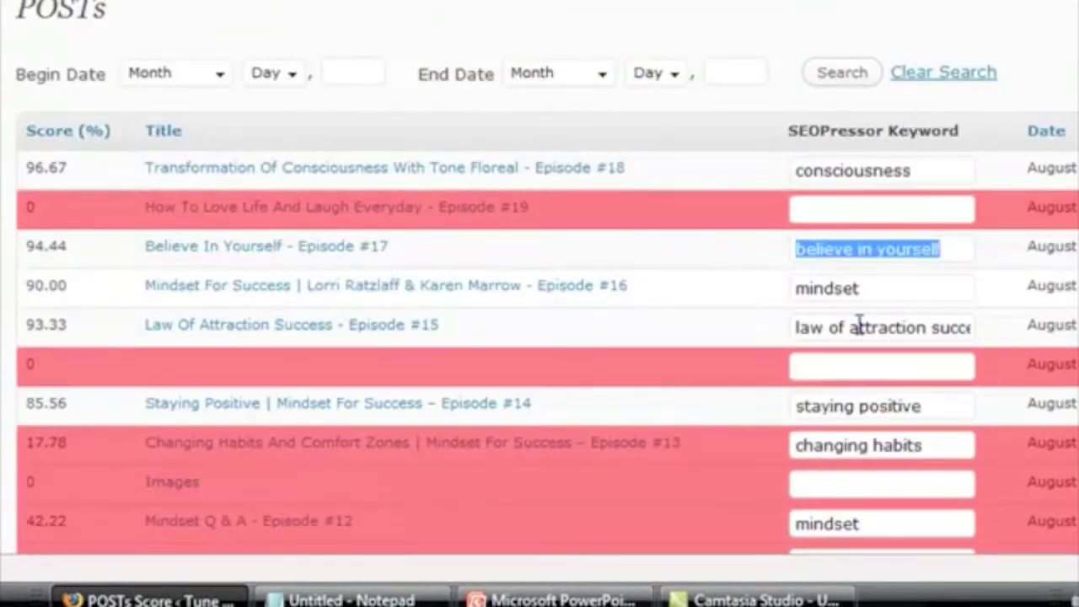
left_click_drag(889, 287, 700, 280)
left_click(878, 245)
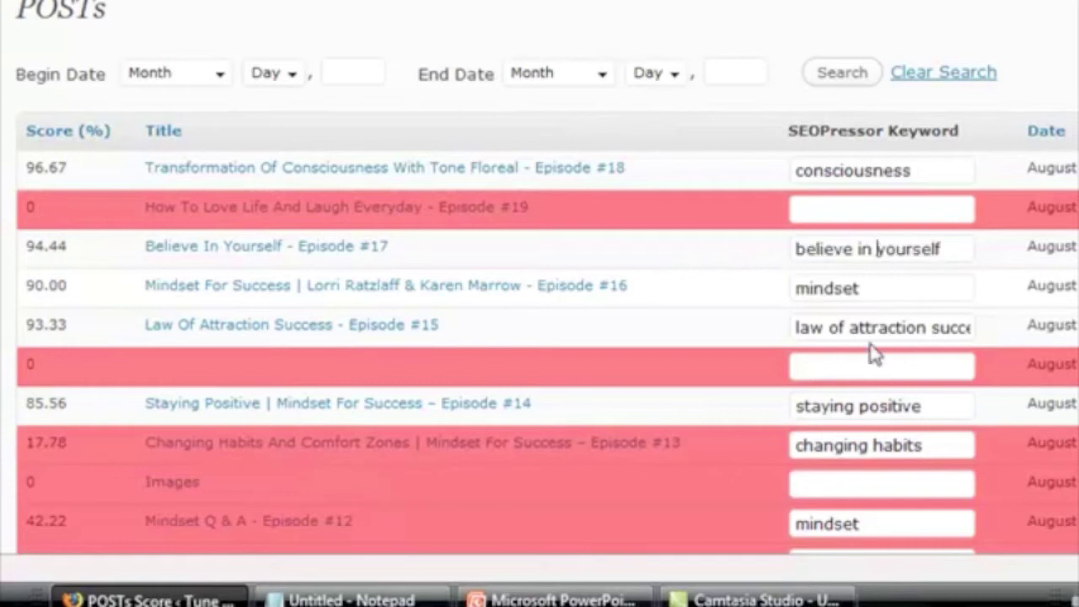
scroll(876, 346, "down", 2)
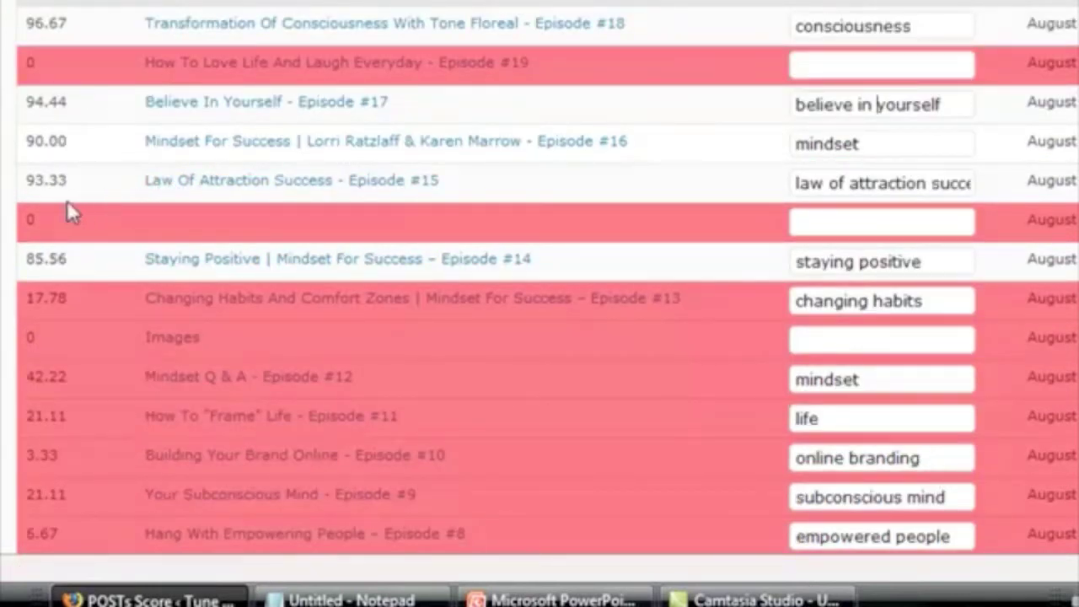
- Examine the score percentages of the newest episodes, including Episode #18 and Episode #14
left_click_drag(27, 23, 64, 25)
left_click_drag(37, 259, 59, 258)
left_click_drag(27, 22, 101, 43)
left_click(100, 47)
scroll(139, 282, "down", 5)
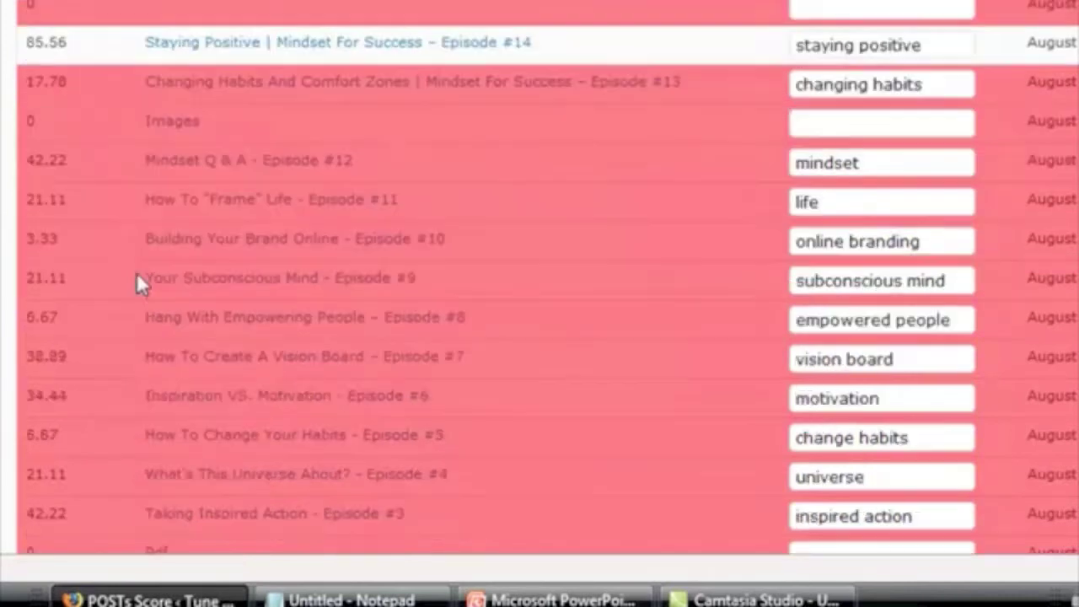
- Examine the score percentages of the older episodes down to Episode #1 for comparison with the newer ones
scroll(140, 283, "down", 4)
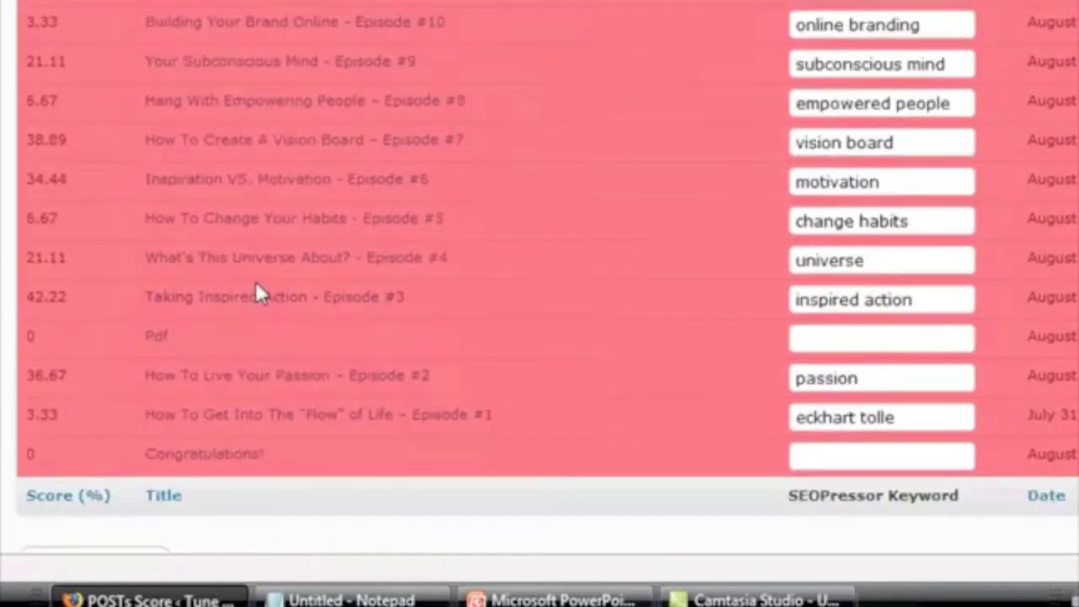
left_click_drag(67, 296, 31, 272)
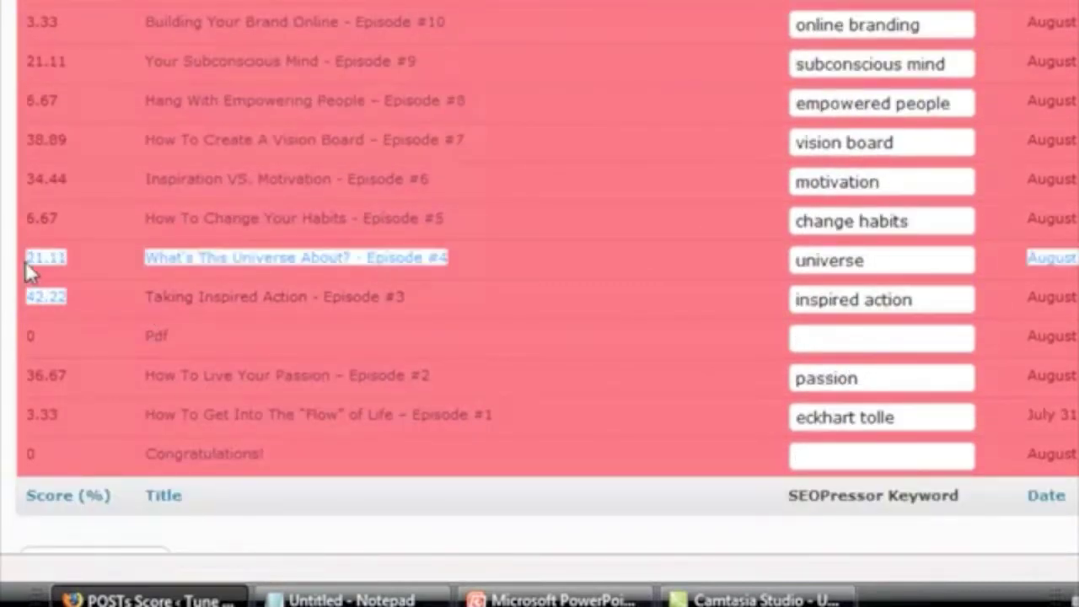
left_click(97, 265)
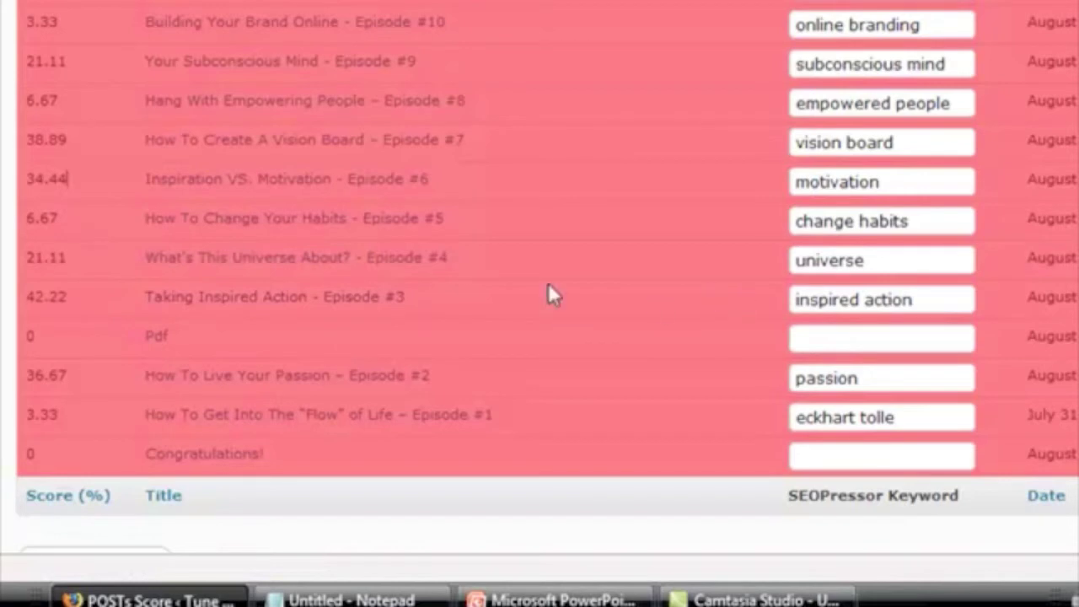
left_click_drag(68, 415, 5, 422)
key("ctrl+a")
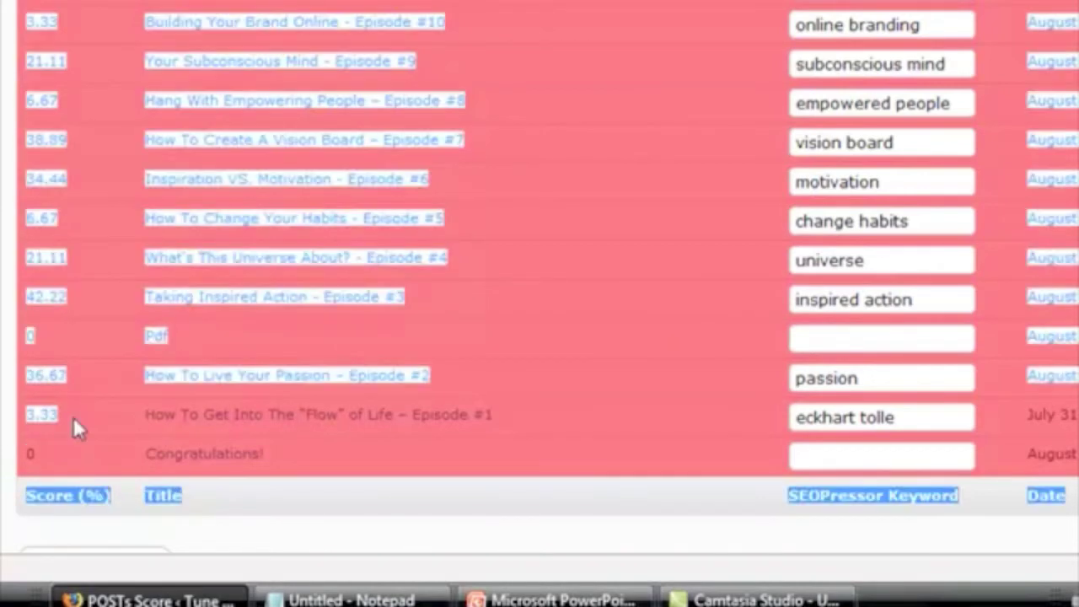
left_click(76, 416)
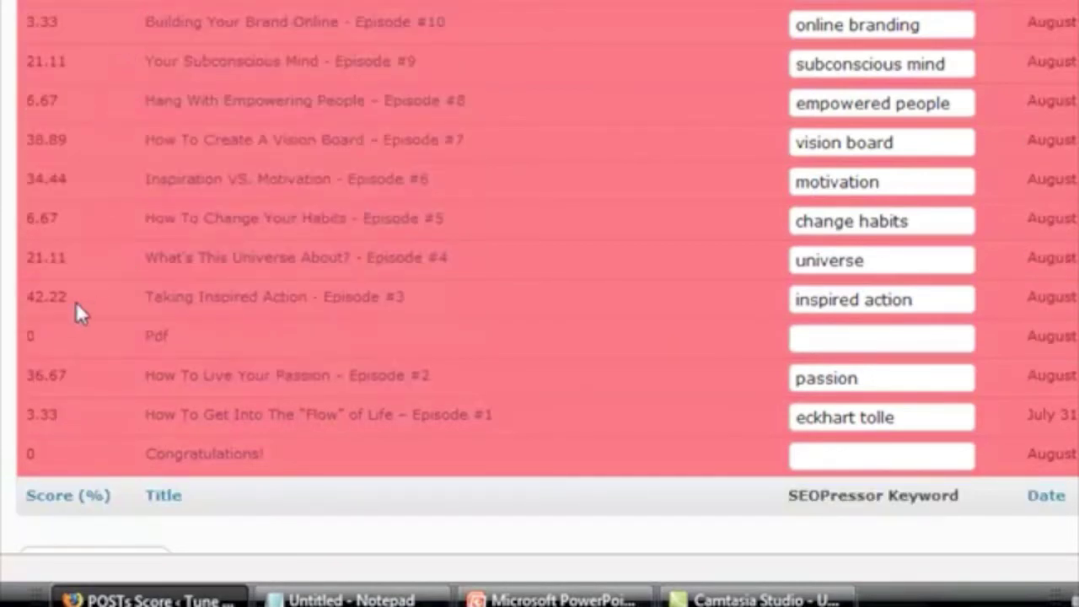
left_click_drag(75, 303, 25, 300)
left_click(123, 278)
scroll(137, 327, "up", 7)
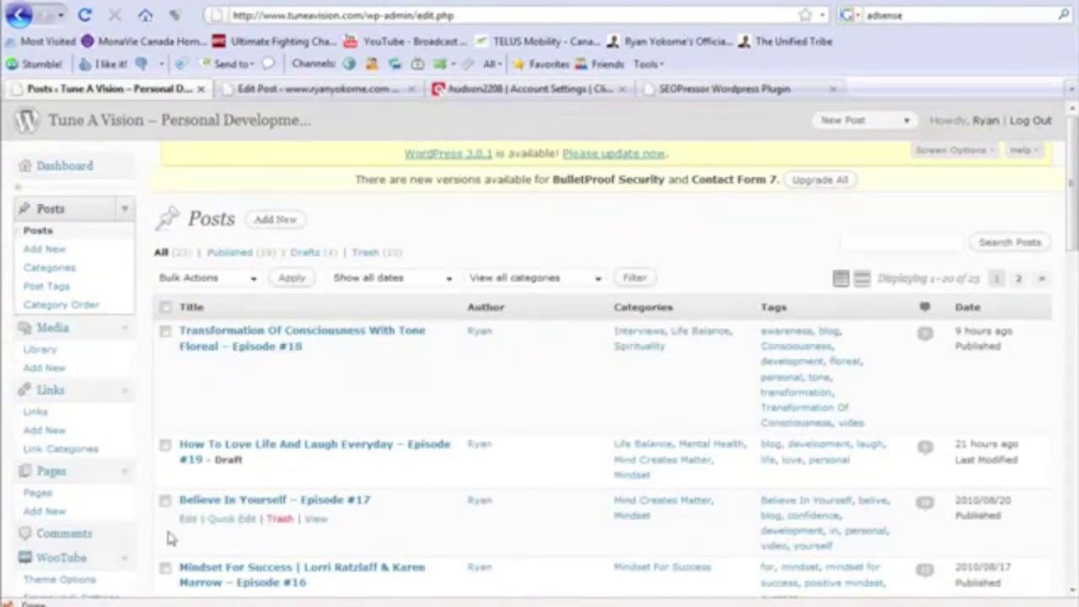
- Open the post "Believe In Yourself – Episode #17" for editing and review its SEOPressor Score checklist
left_click(188, 520)
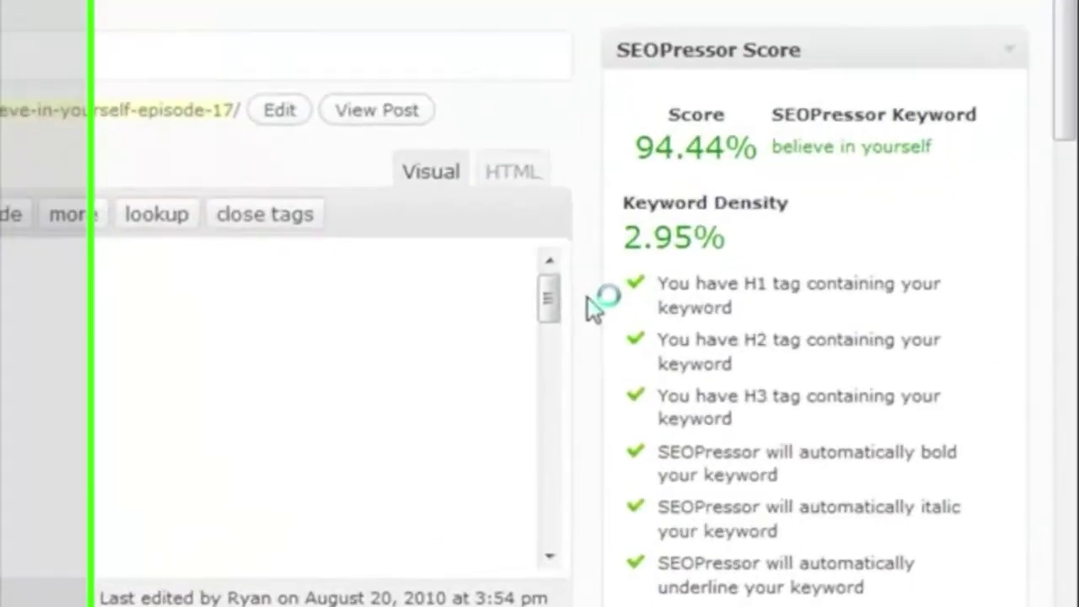
scroll(539, 275, "down", 1)
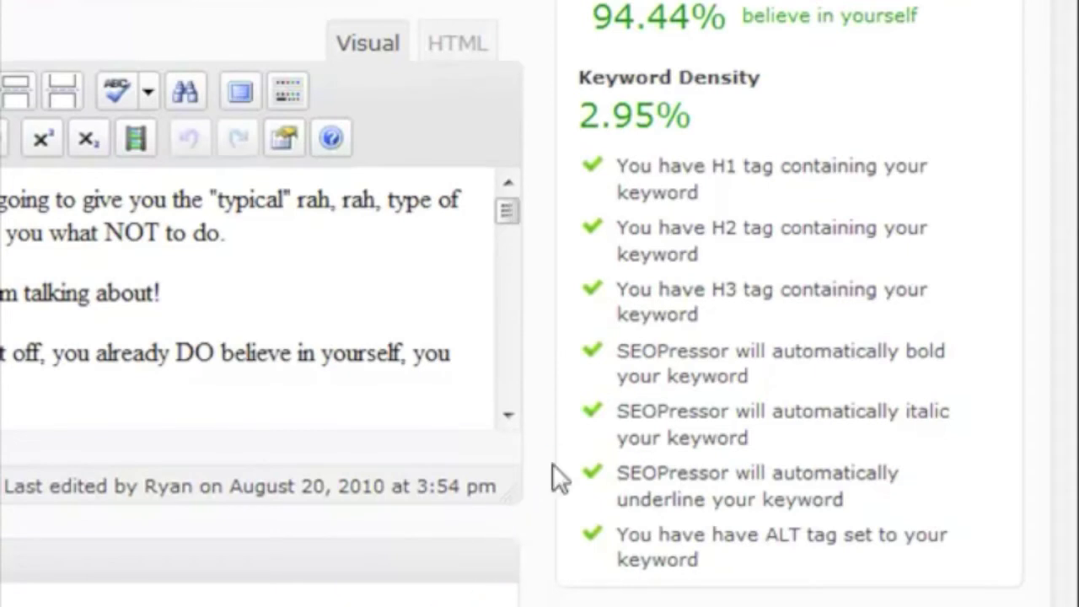
scroll(548, 464, "down", 2)
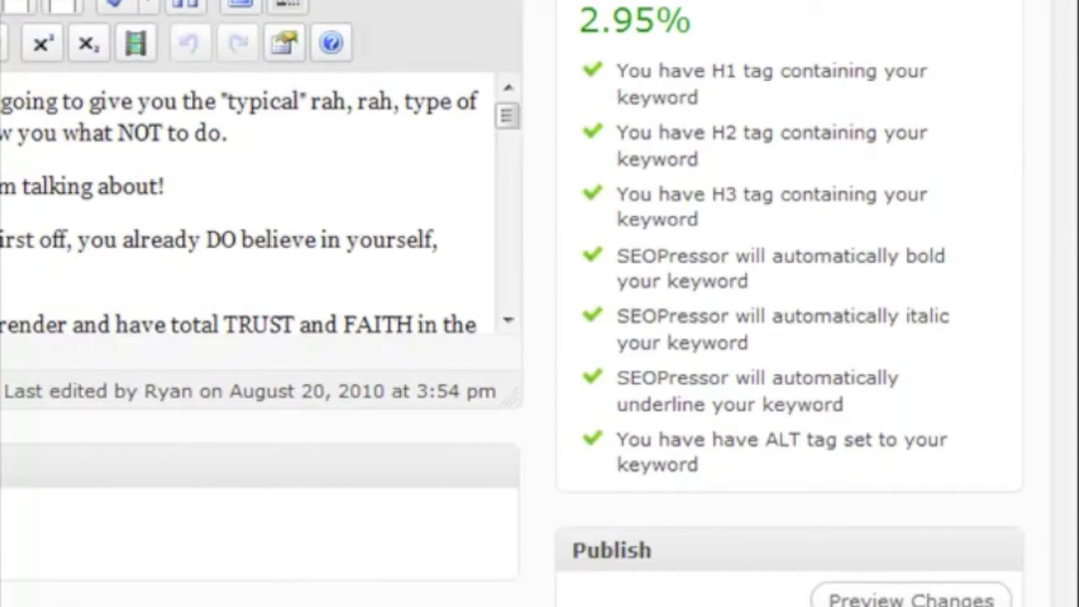
- Check the H1 tag item against the paragraph format of the heading "How Do You Believe In Yourself Everyday?"
left_click_drag(507, 122, 499, 188)
left_click_drag(625, 71, 774, 72)
left_click(708, 86)
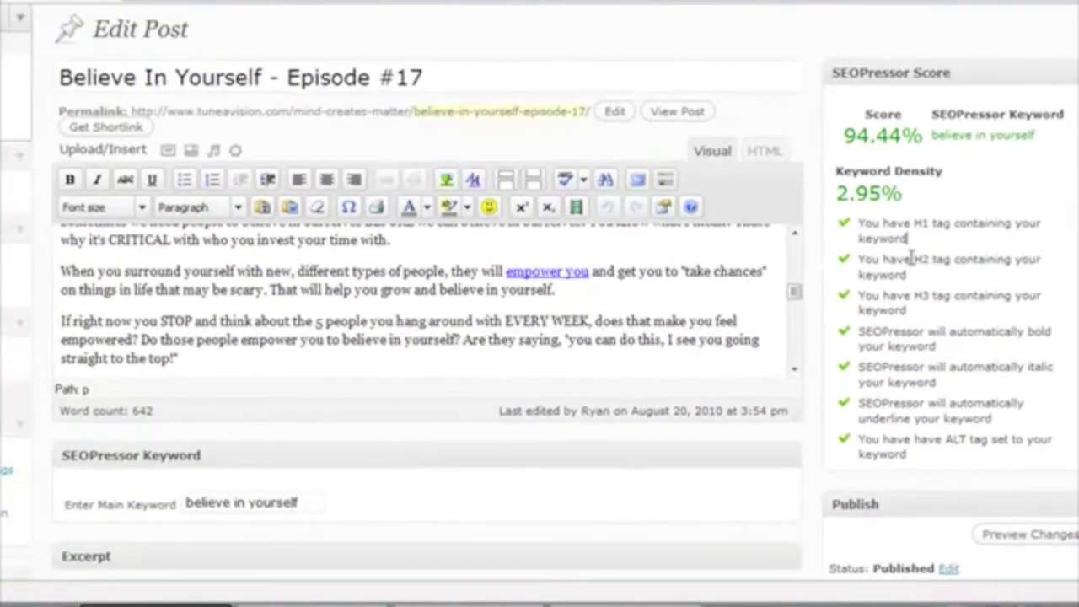
left_click_drag(793, 290, 94, 293)
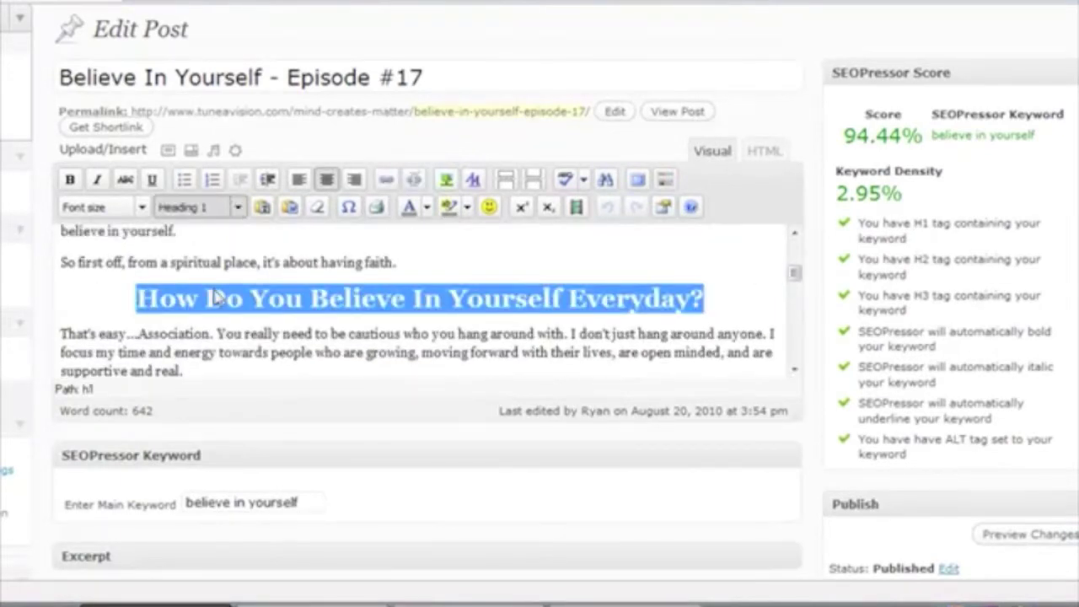
left_click(238, 207)
left_click(707, 295)
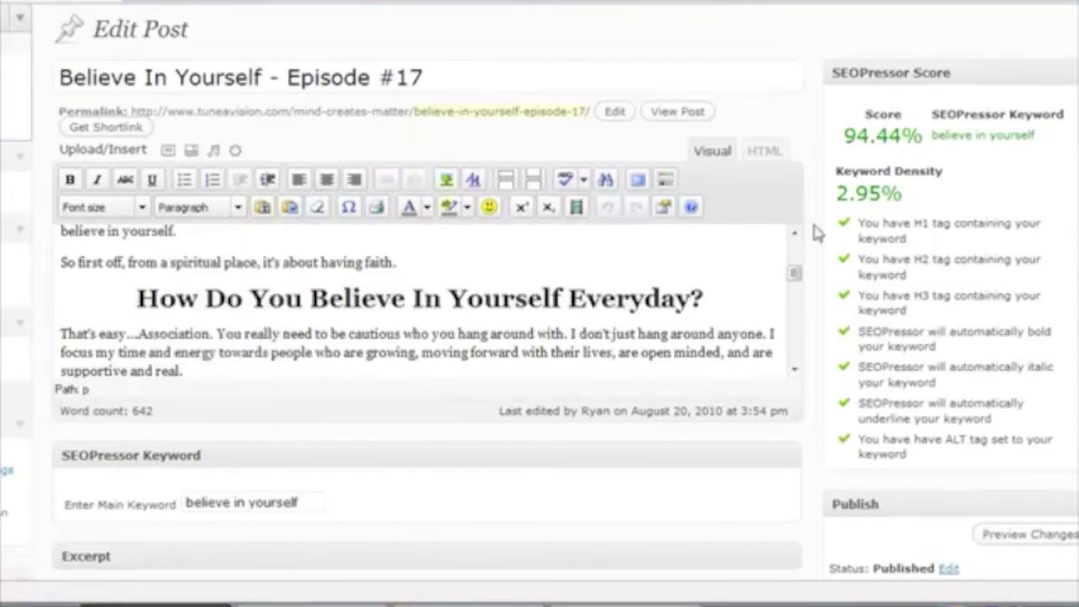
- Review the post's keyword density and the keyword phrase "Believe In Yourself" in its title
left_click_drag(794, 279, 796, 285)
left_click_drag(840, 194, 938, 200)
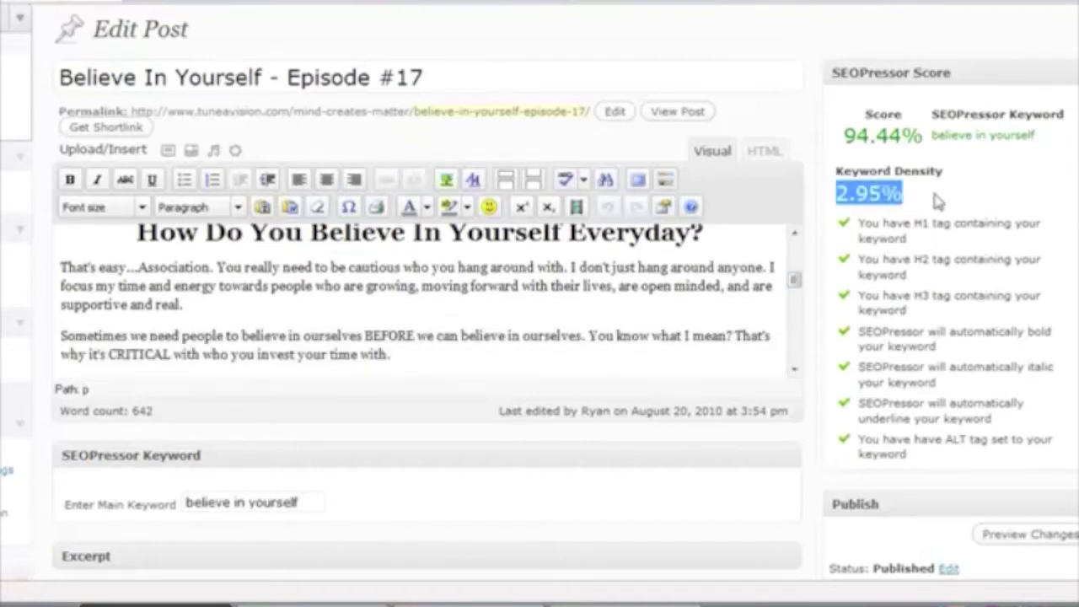
left_click(851, 194)
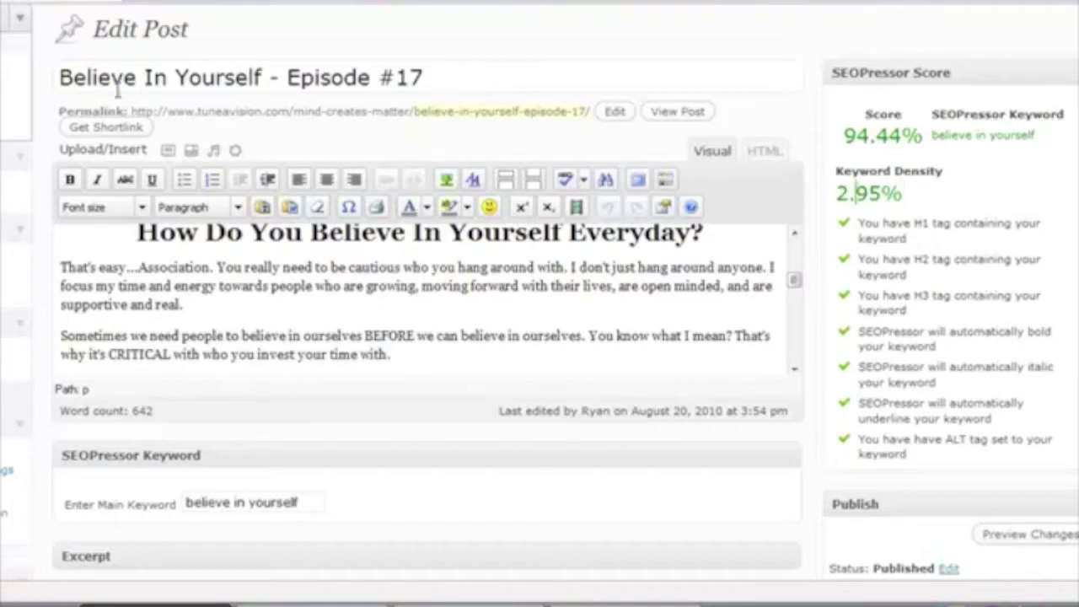
left_click_drag(59, 78, 263, 78)
left_click(369, 304)
- Read through the post body down to the closing "Believe In Yourself..." line, checking where the keyword is used
mouse_move(794, 280)
left_mouse_down()
mouse_move(797, 321)
mouse_move(798, 291)
left_mouse_up()
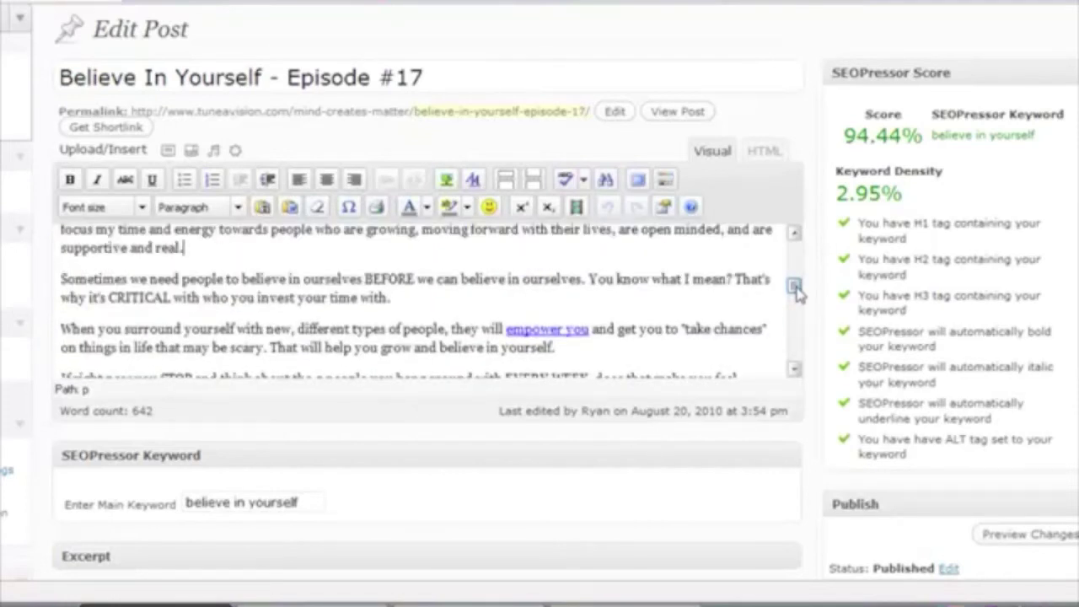
left_click_drag(798, 291, 798, 301)
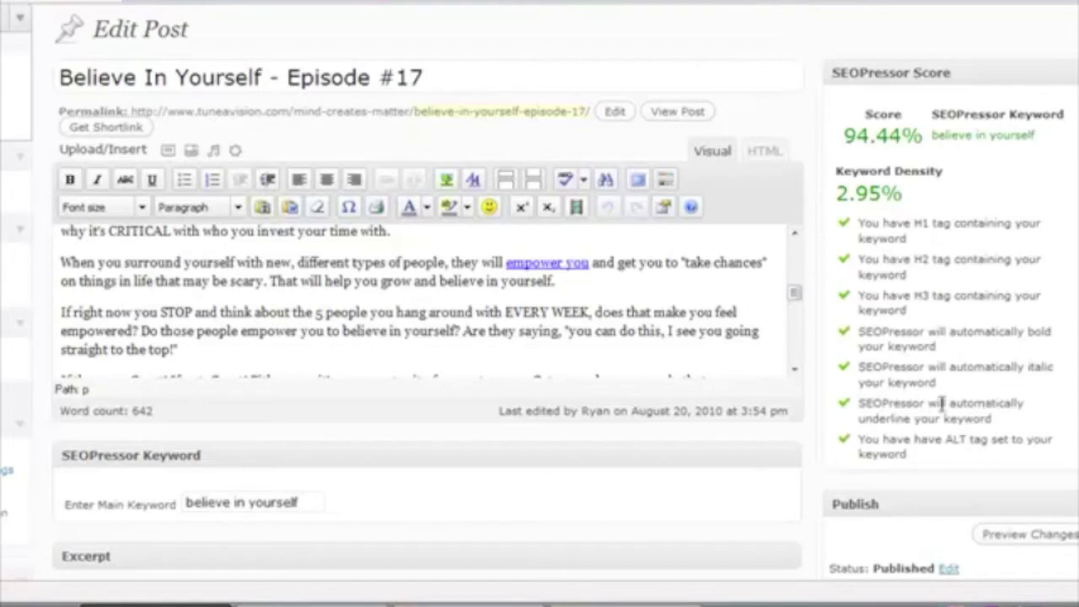
left_click_drag(793, 295, 795, 313)
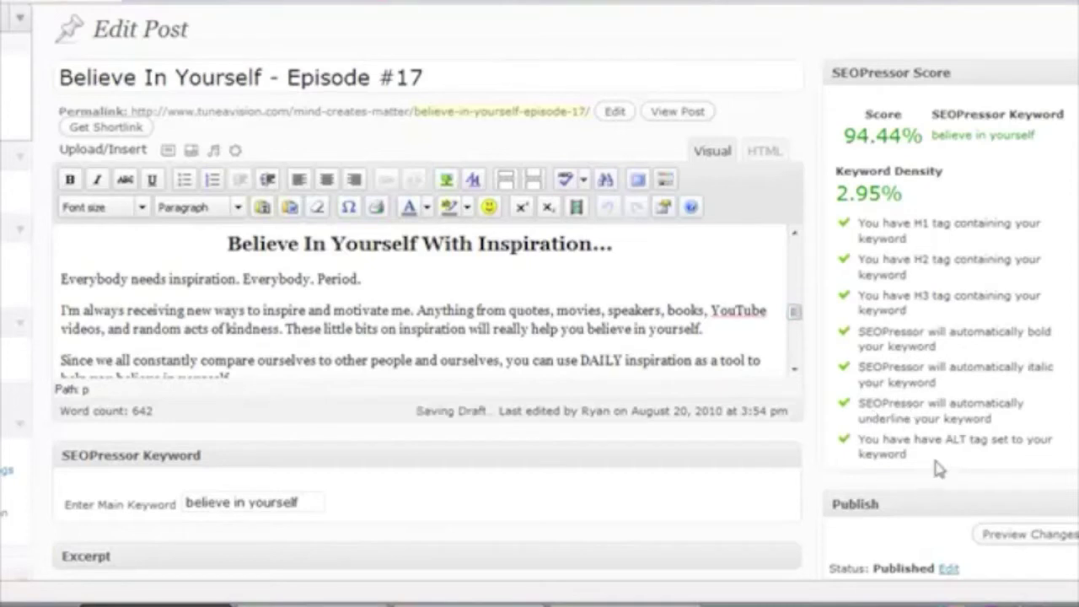
left_click_drag(796, 314, 606, 343)
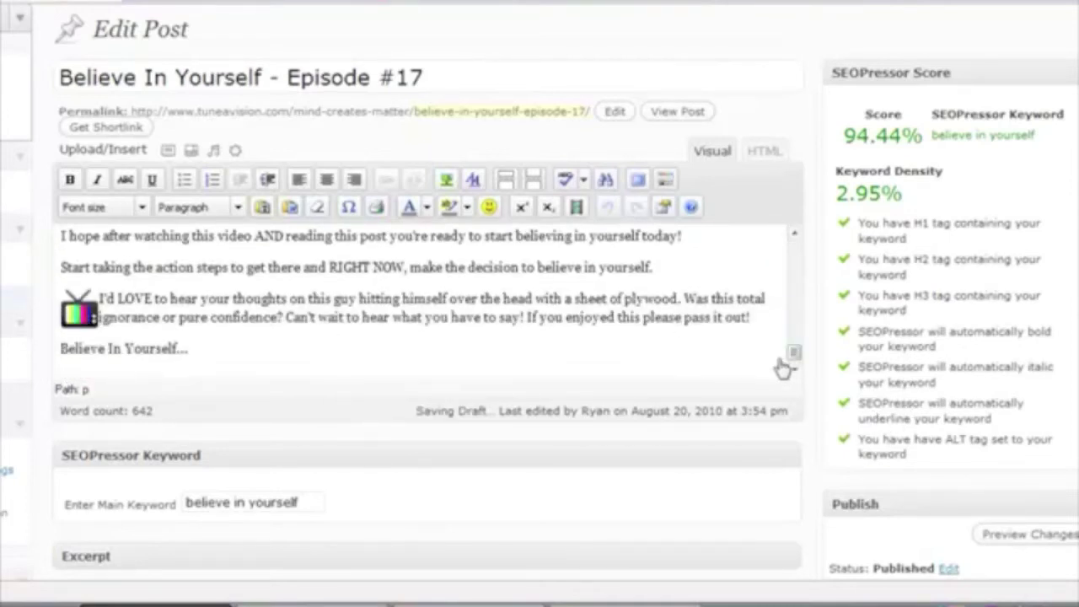
left_click_drag(191, 348, 42, 349)
left_click(282, 355)
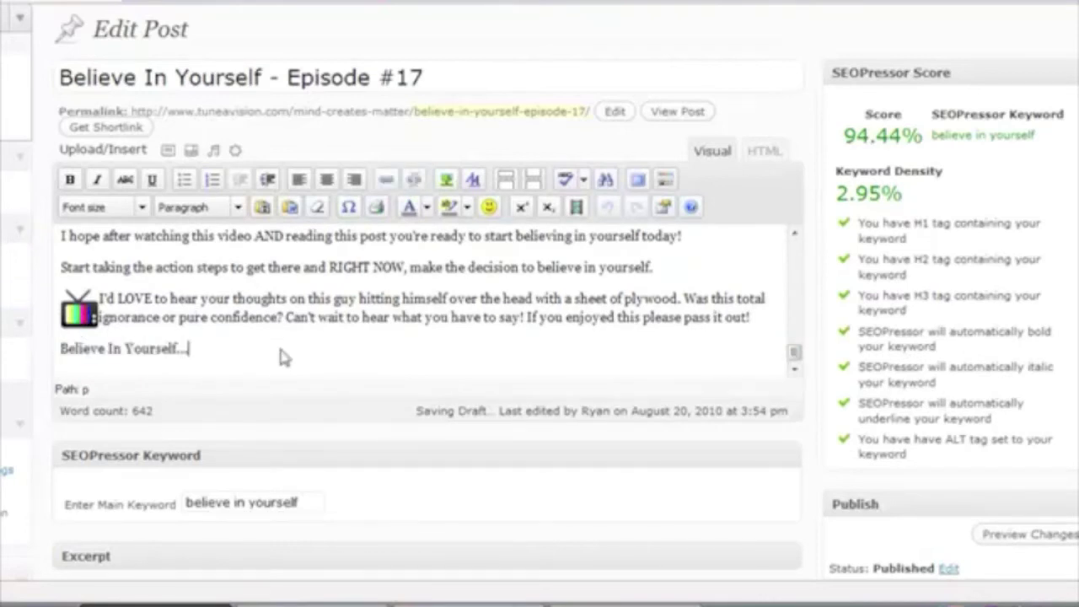
- Check the keyword phrase in the post's opening sentence and review the overall SEOPressor score
left_click_drag(794, 353, 797, 241)
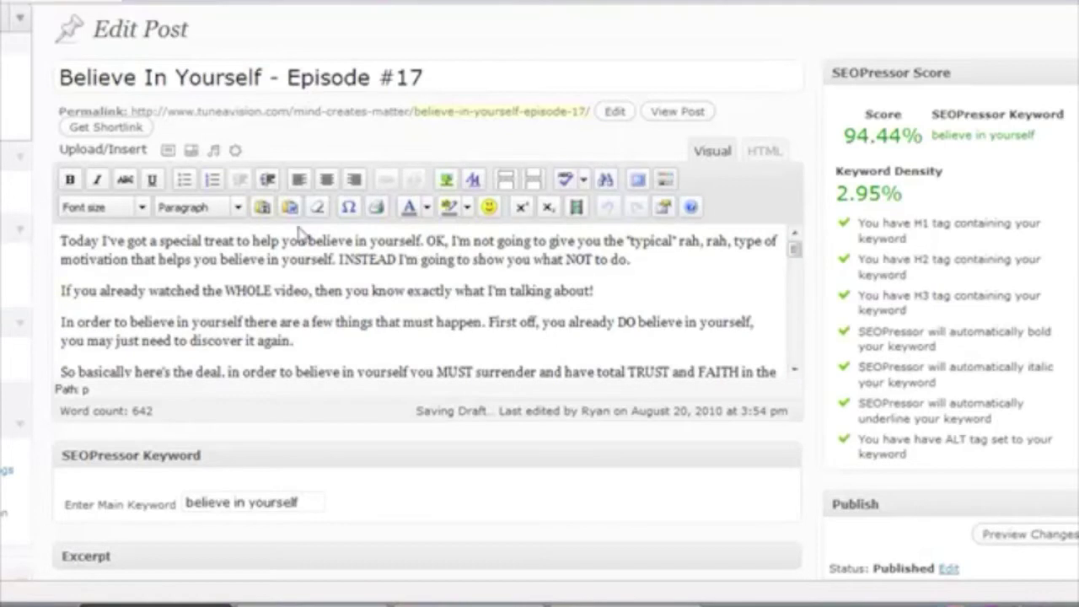
left_click_drag(216, 241, 338, 240)
left_click(523, 289)
scroll(792, 333, "down", 1)
scroll(816, 352, "down", 1)
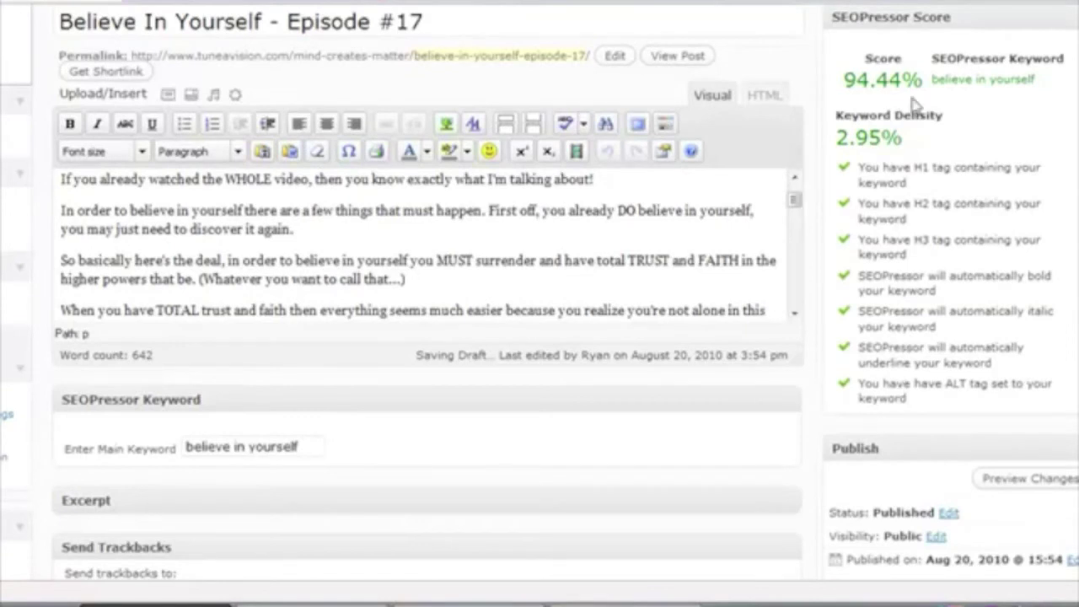
left_click_drag(845, 80, 903, 79)
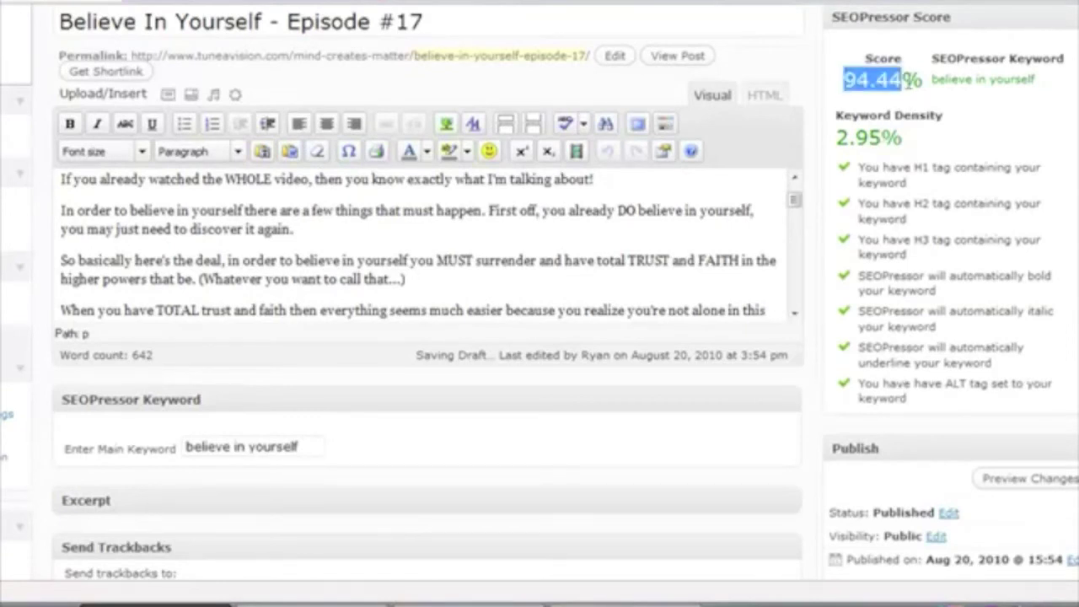
left_click(827, 280)
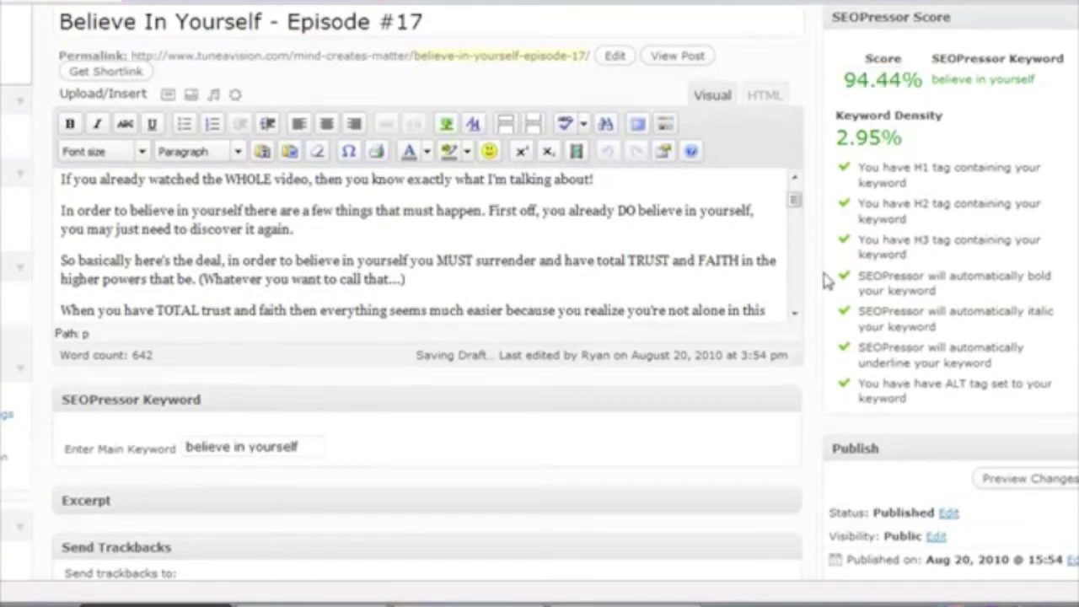
- Look over the post's publishing options and return to the list of all posts
scroll(999, 343, "down", 3)
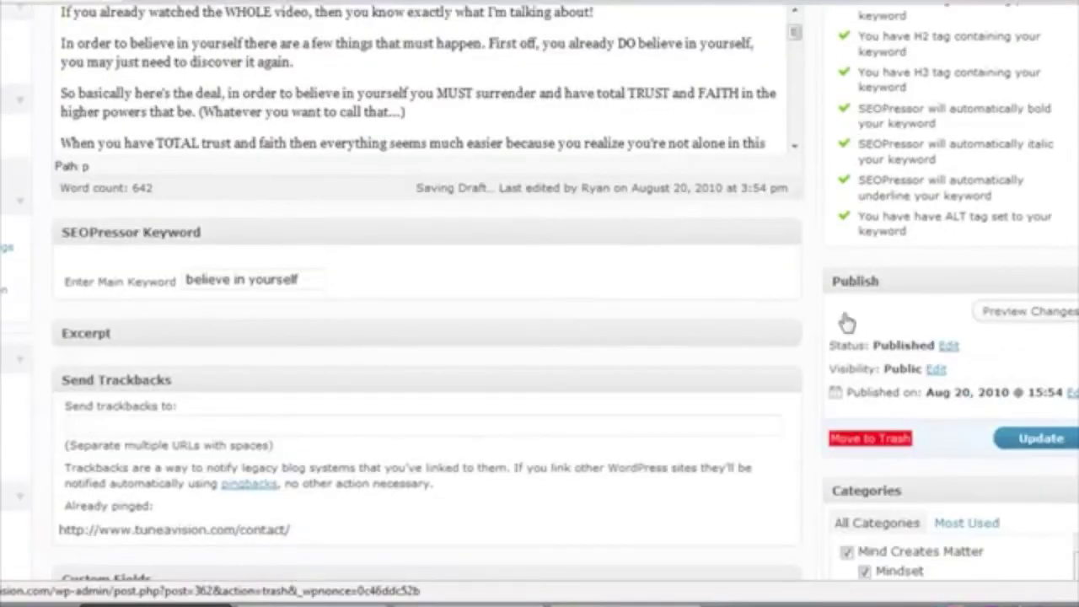
scroll(884, 309, "up", 3)
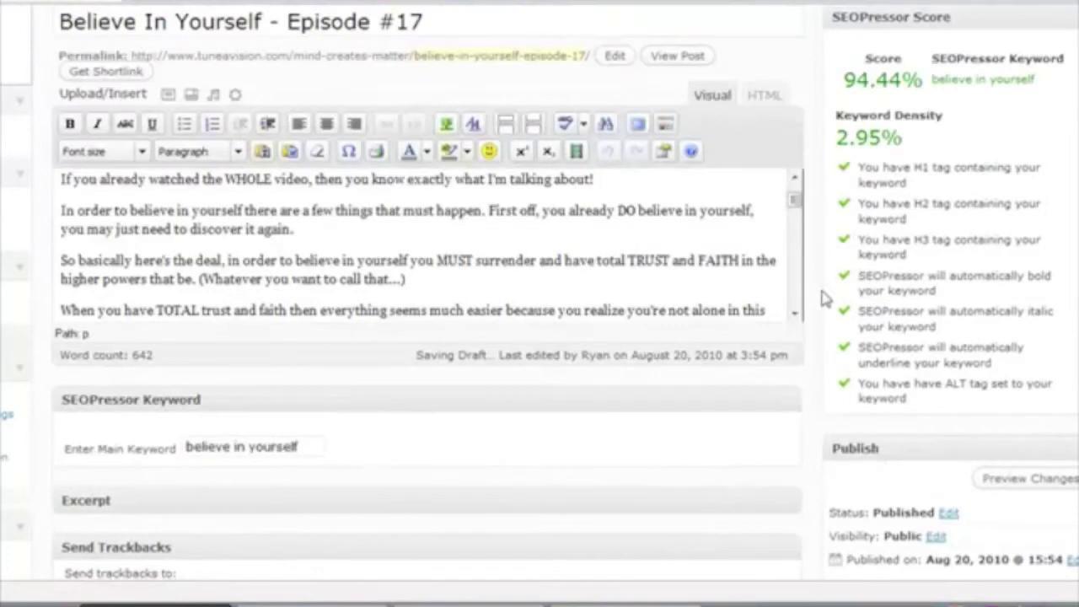
scroll(308, 258, "up", 1)
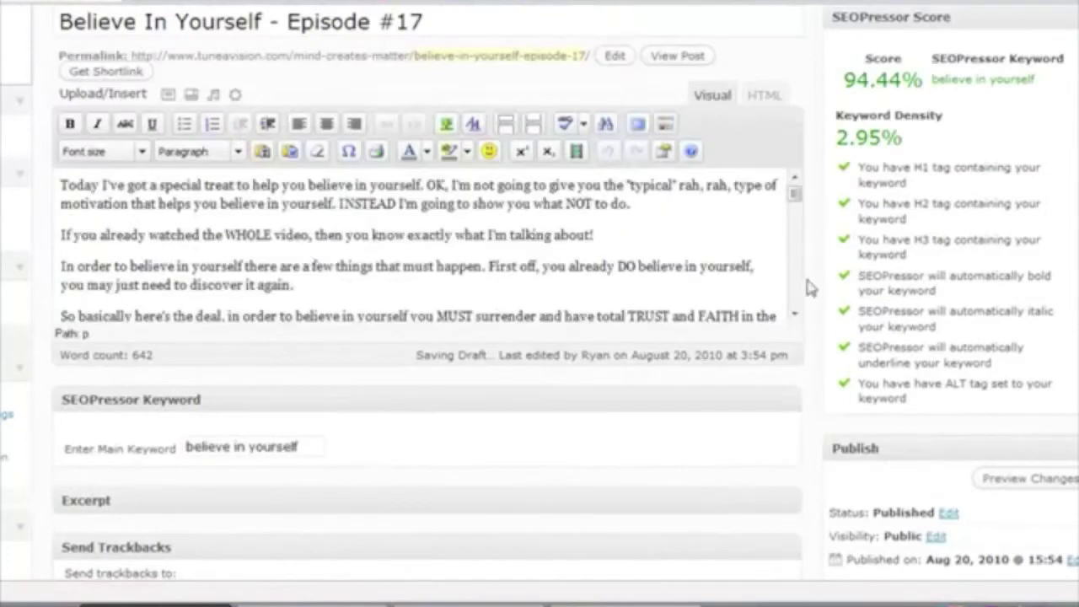
scroll(822, 278, "up", 3)
left_click(57, 236)
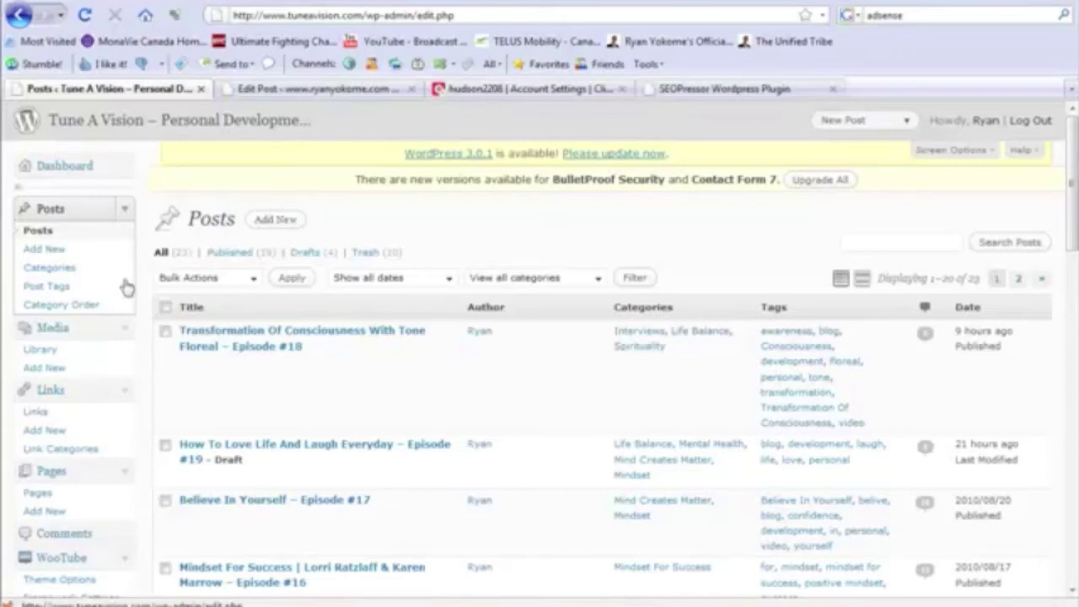
- Find the published post "Your Subconscious Mind – Episode #9" in the posts list and open it for editing
scroll(160, 428, "down", 5)
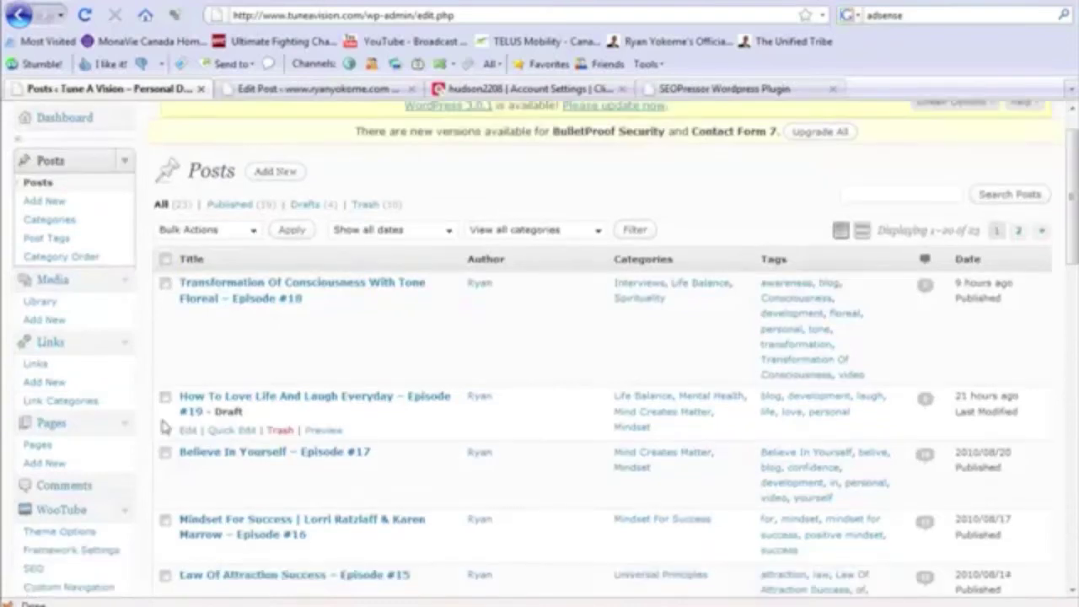
scroll(224, 338, "down", 6)
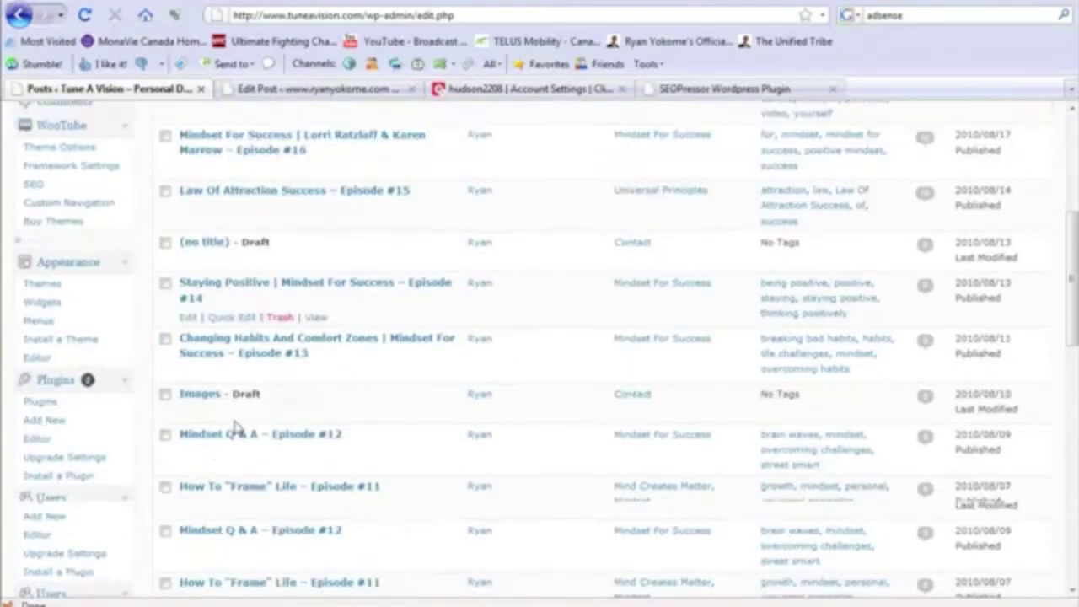
scroll(244, 426, "down", 2)
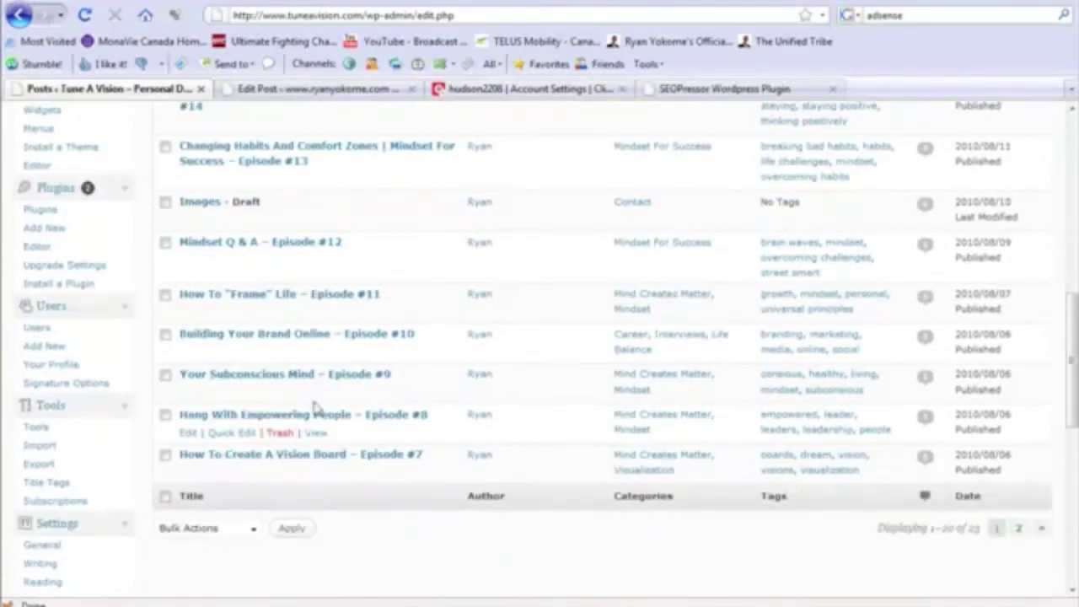
scroll(219, 396, "up", 3)
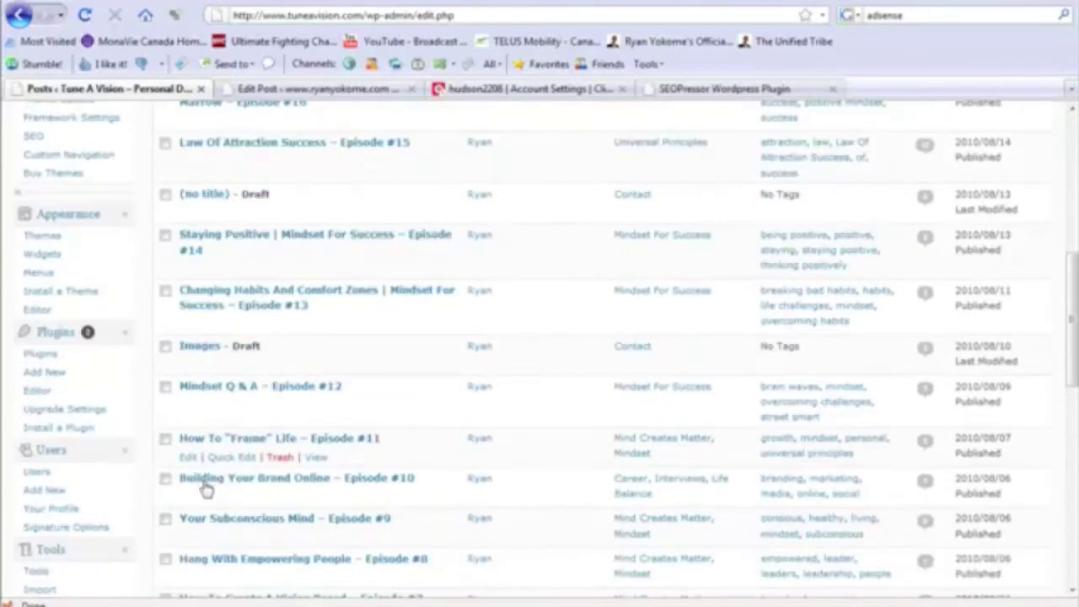
left_click(189, 538)
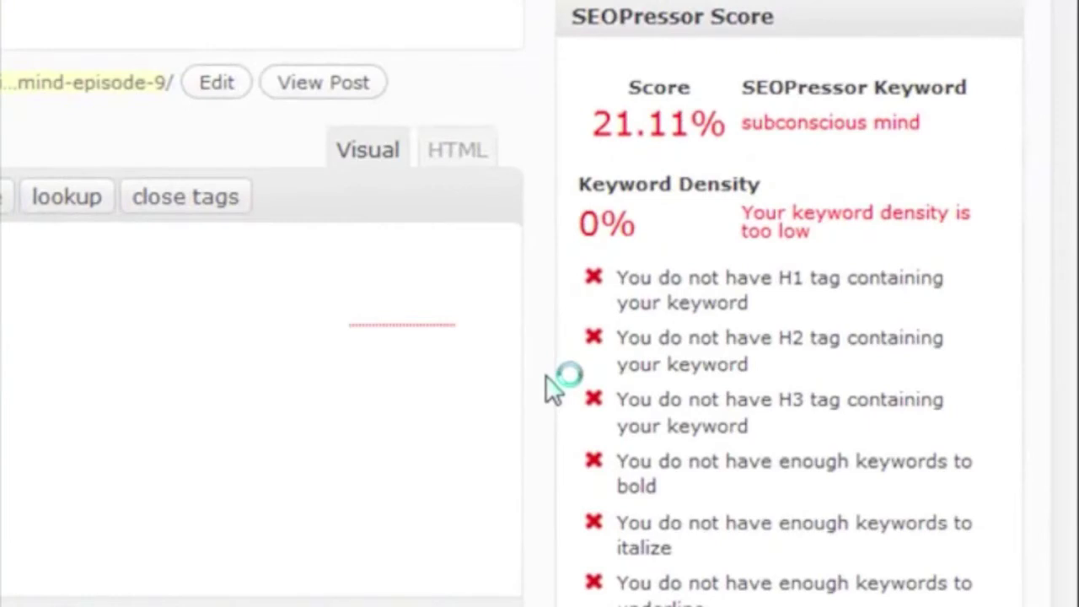
- Copy the main keyword "subconscious mind" and paste it as a new paragraph after the "Crazy Right?" sentence
scroll(545, 375, "down", 2)
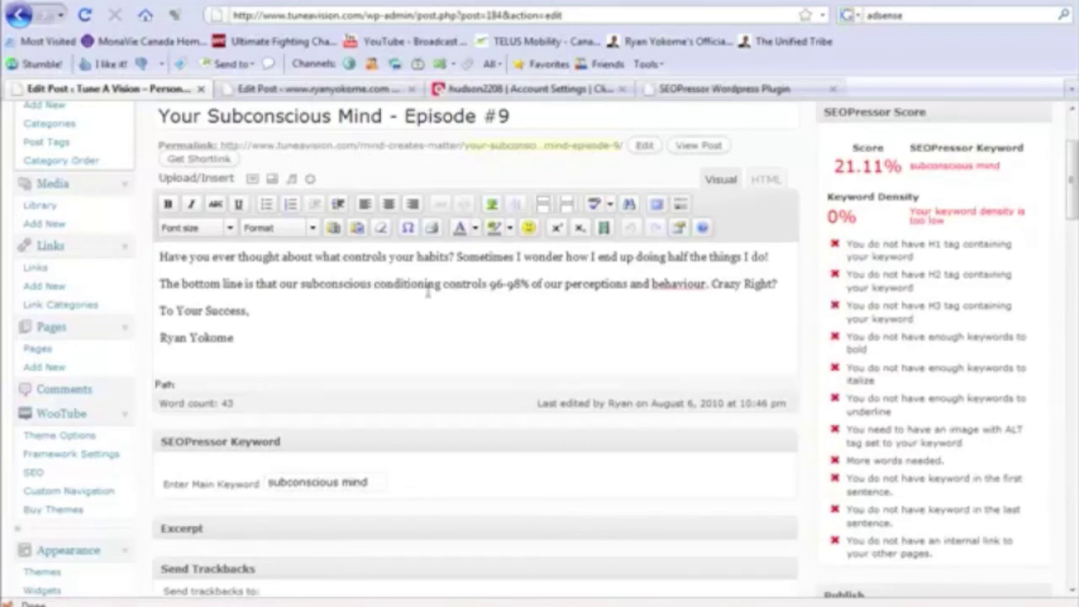
left_click_drag(368, 483, 206, 484)
key("ctrl+c")
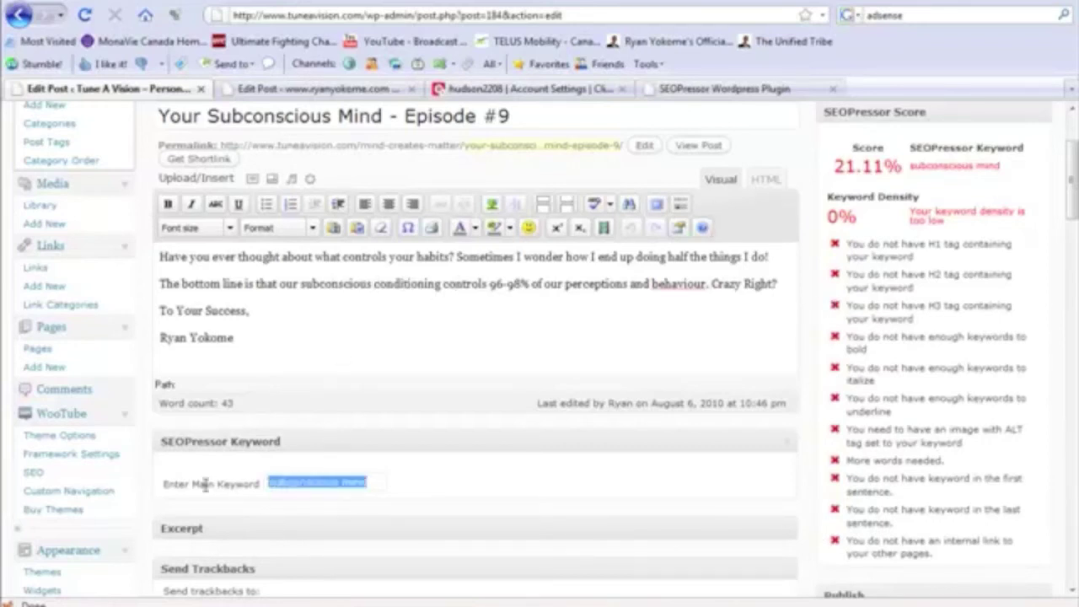
left_click(777, 284)
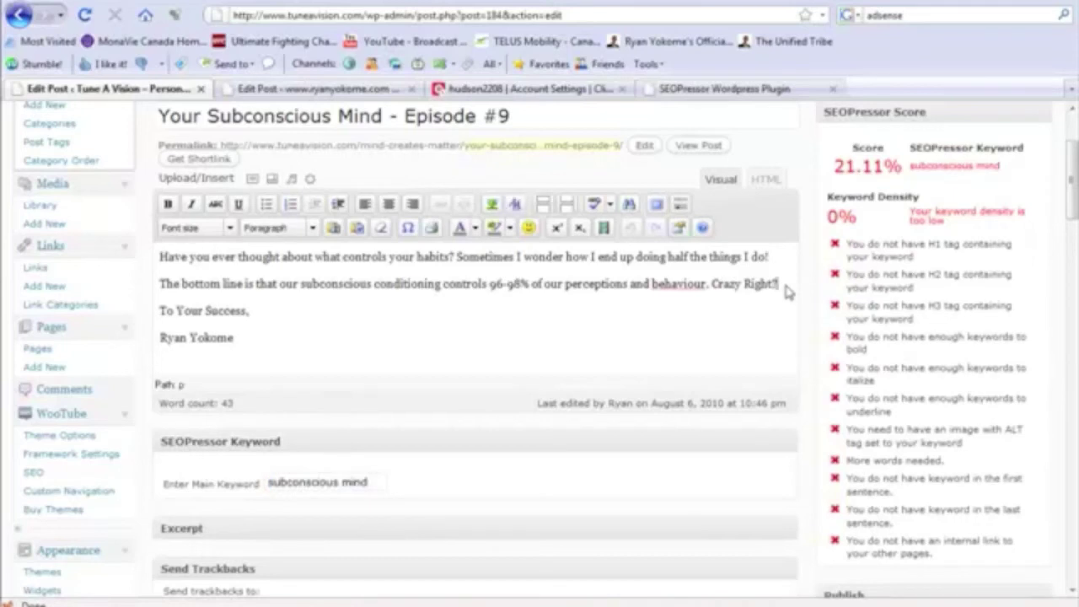
key("Return")
key("ctrl+v")
- Format the new "subconscious mind" line in the post body as Heading 1
left_click_drag(271, 312, 128, 327)
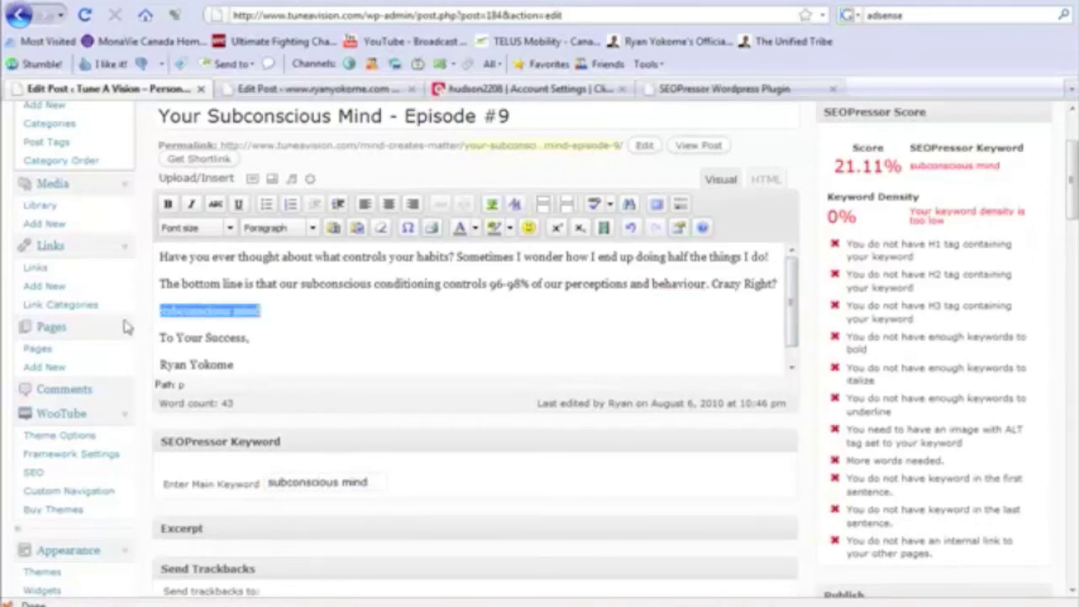
left_click(313, 228)
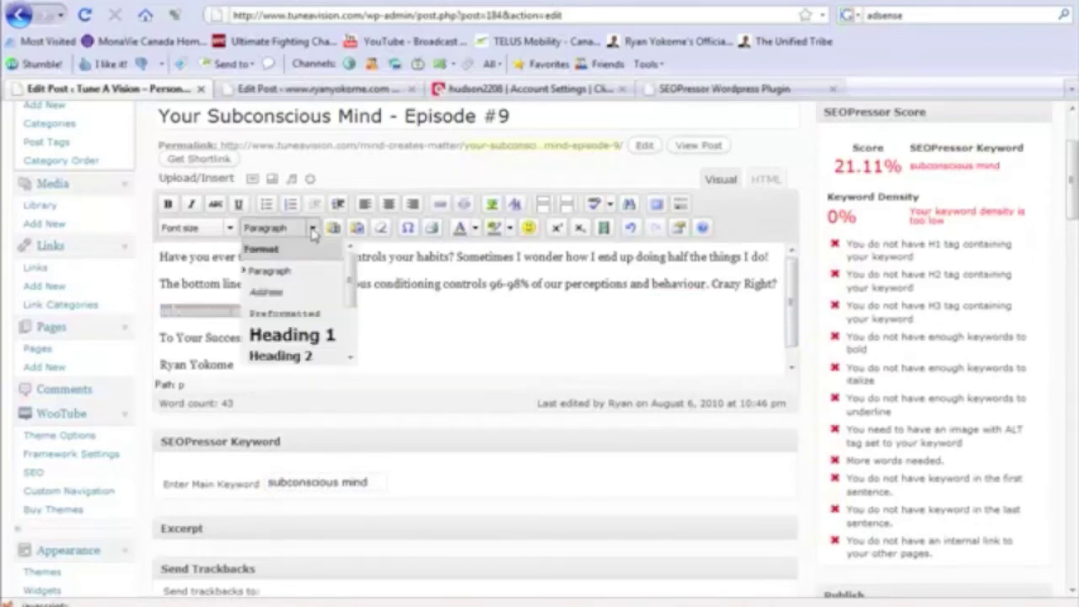
left_click(313, 344)
left_click(415, 320)
- Update the post and review its recalculated SEOPressor score, keyword density and H1 check
scroll(951, 498, "down", 3)
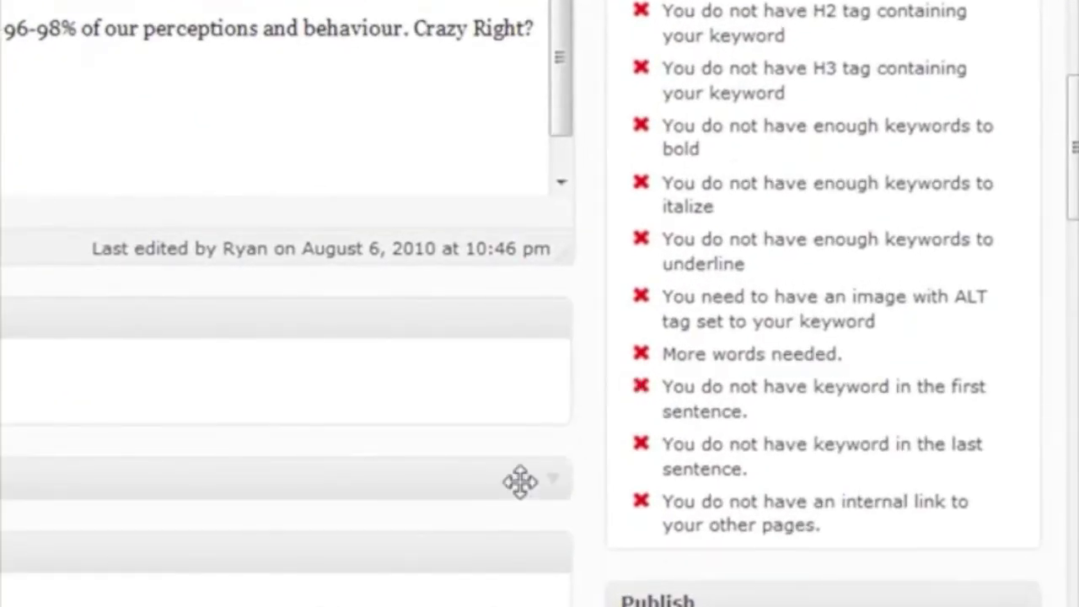
scroll(609, 386, "up", 3)
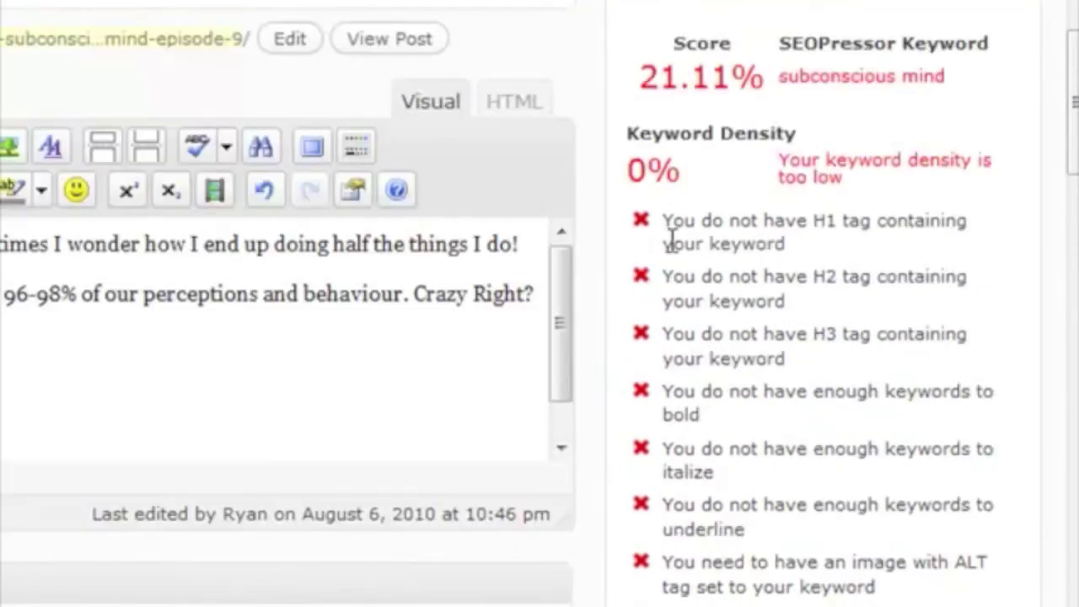
left_click(561, 448)
scroll(611, 516, "down", 1)
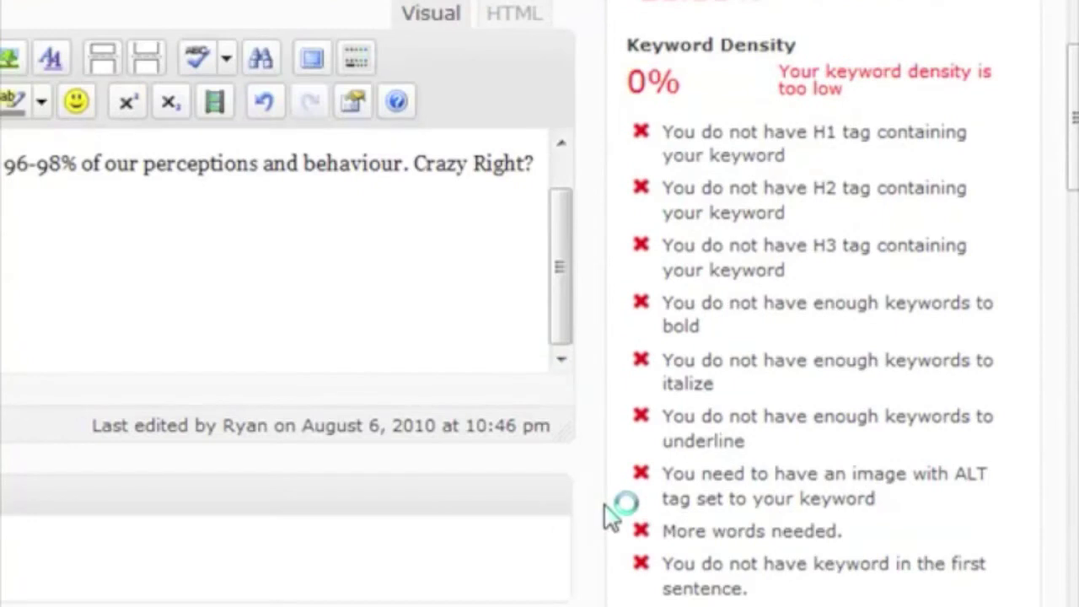
scroll(609, 516, "up", 5)
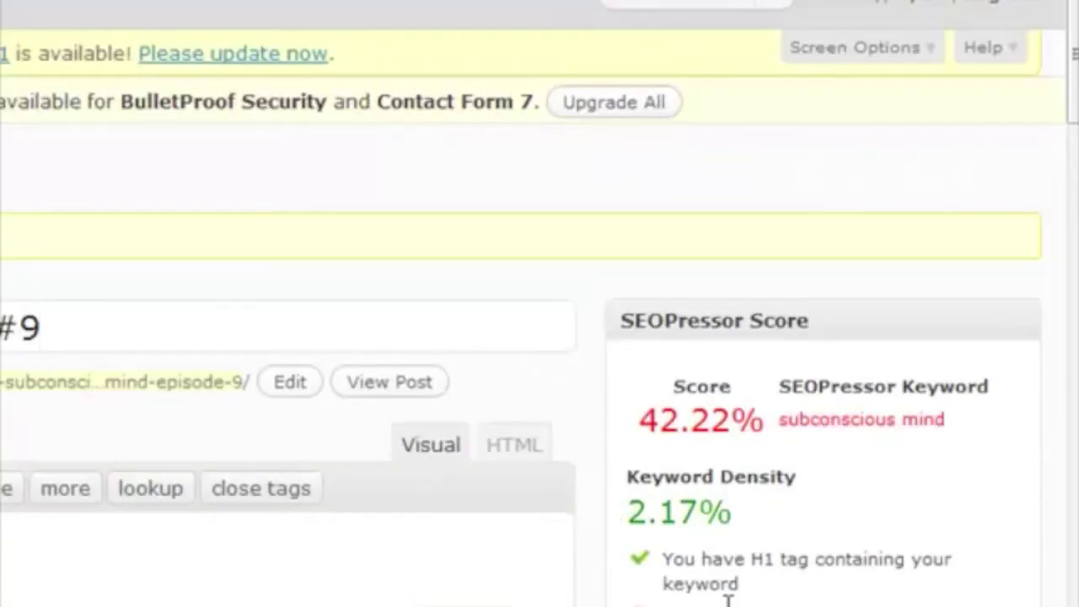
scroll(687, 506, "down", 1)
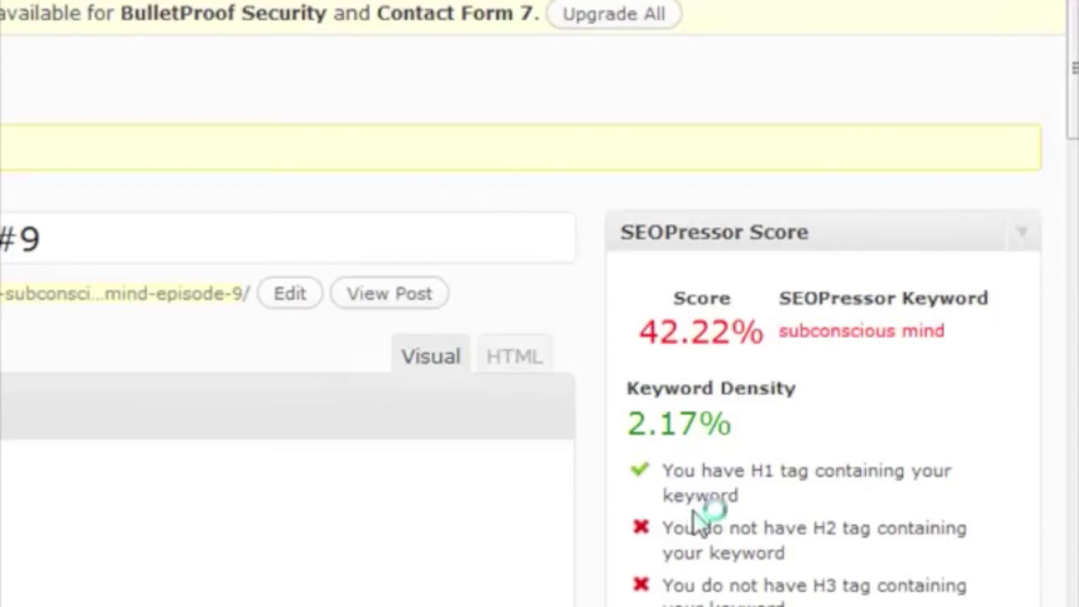
- Remove the "subconscious mind" heading from the post body and update the post again
scroll(540, 337, "down", 2)
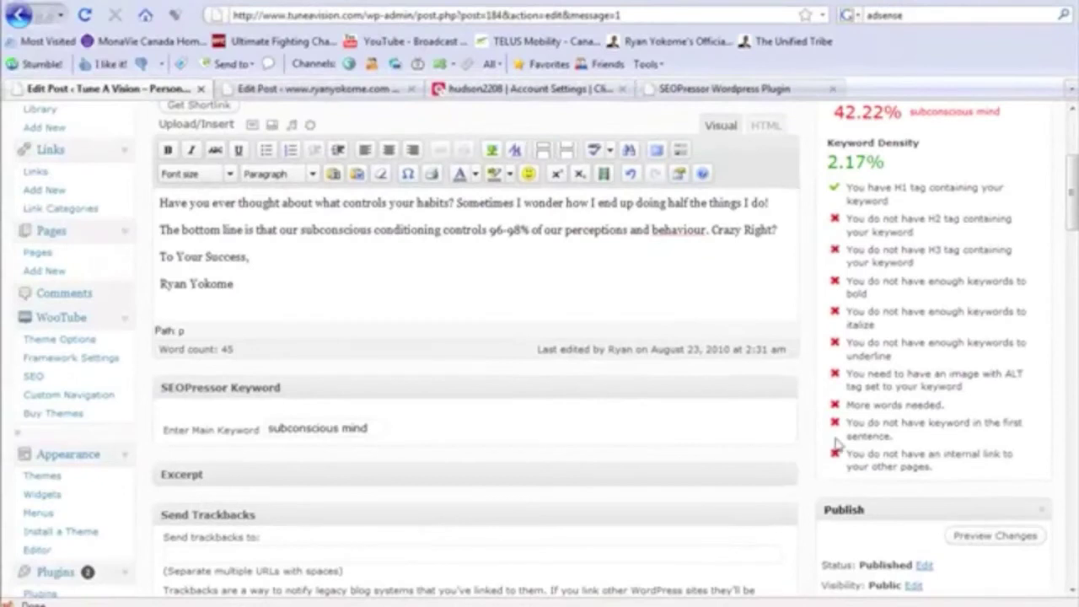
scroll(938, 586, "down", 1)
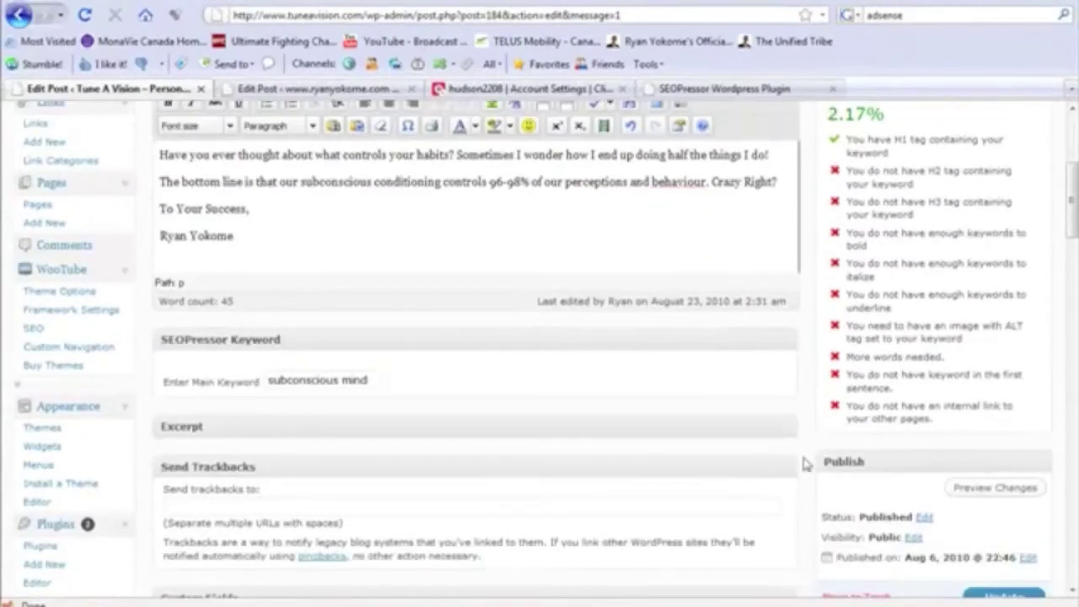
scroll(811, 434, "down", 2)
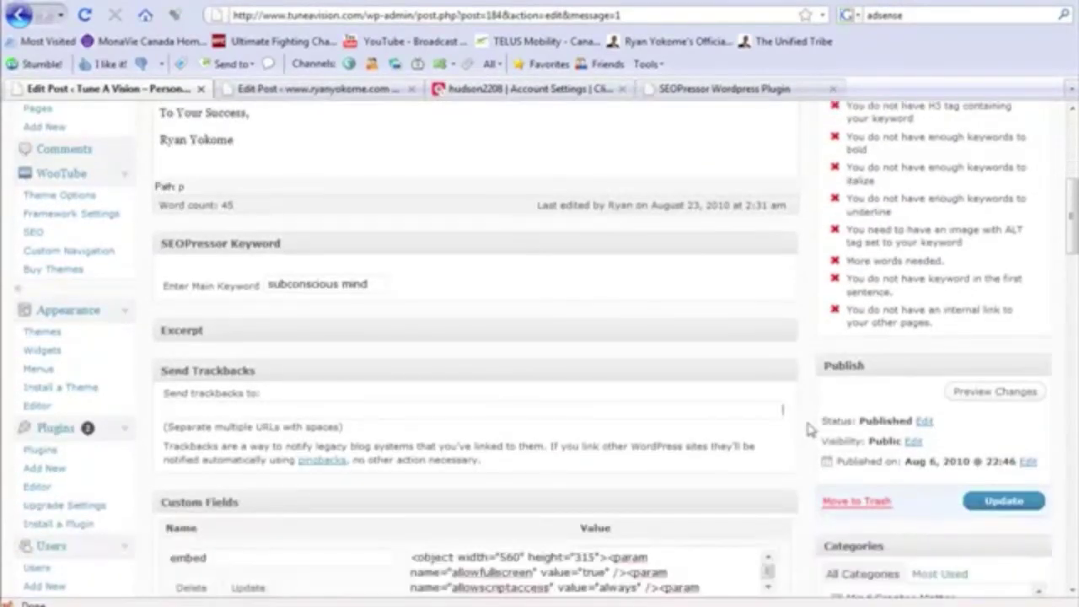
left_click(1000, 505)
- Check the updated post's SEOPressor score, and switch to the open SEOPressor WordPress Plugin sales page
scroll(784, 388, "up", 4)
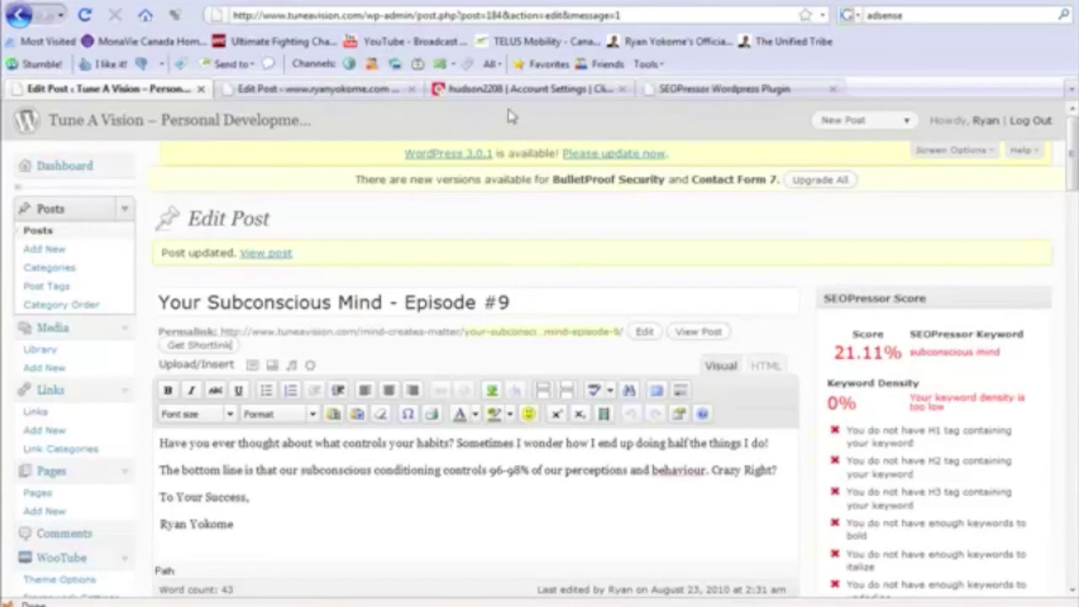
left_click(759, 90)
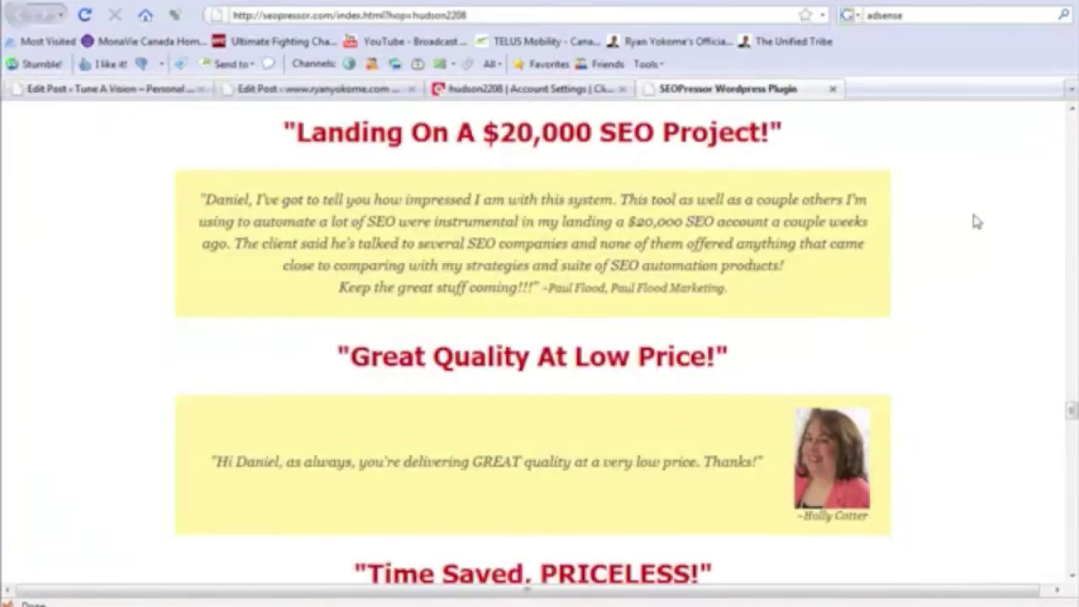